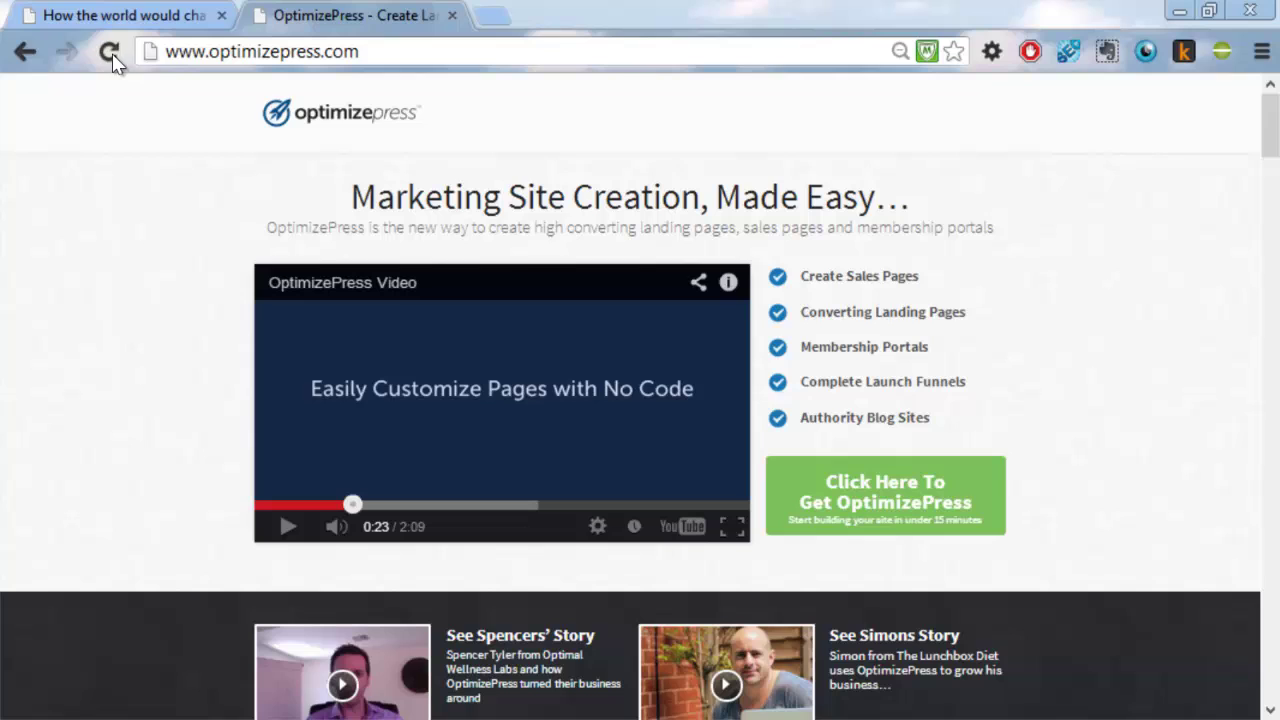
Switch to the AppMembersite site and open the OptimizePress Page Builder from its WordPress dashboard
left_click(118, 14)
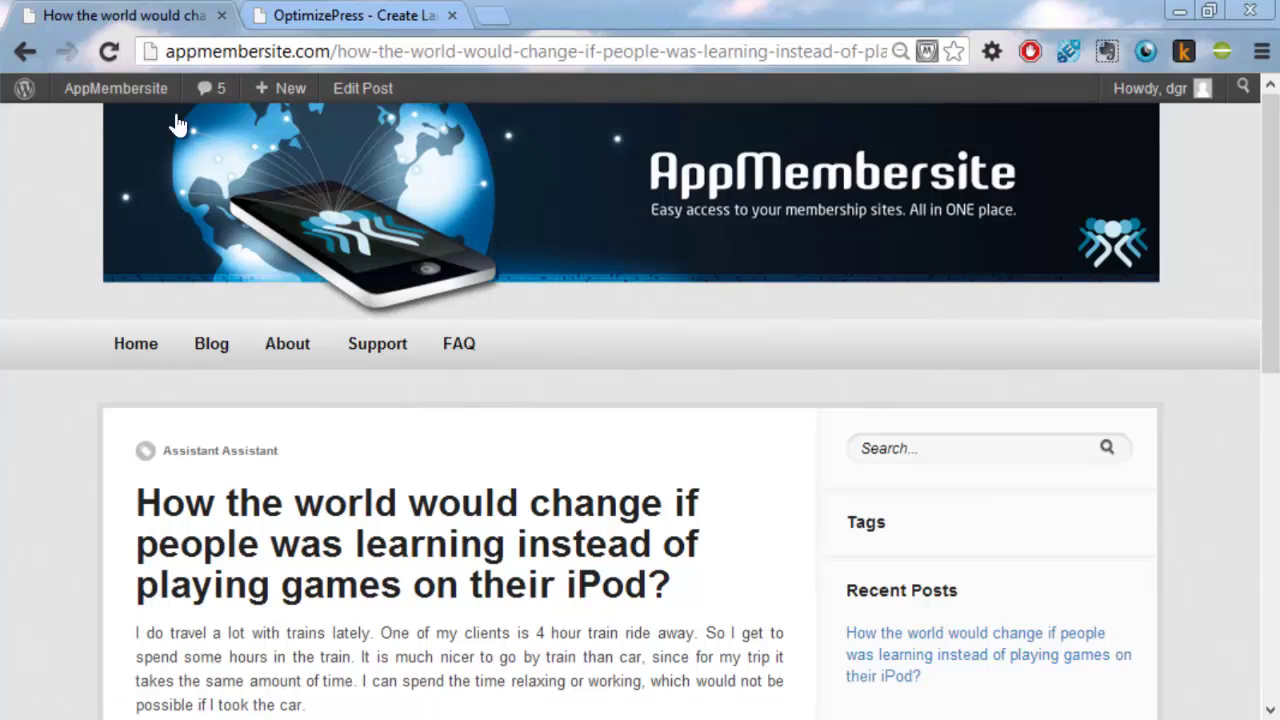
mouse_move(88, 96)
left_click(102, 128)
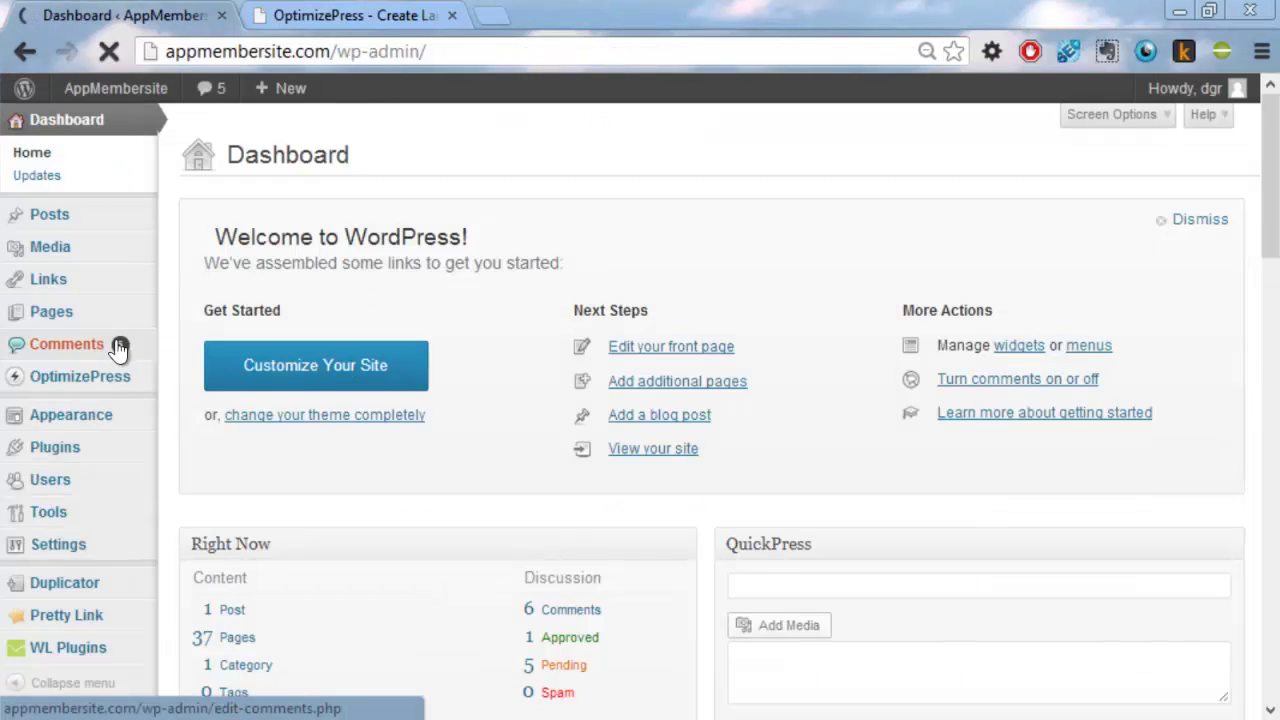
mouse_move(118, 378)
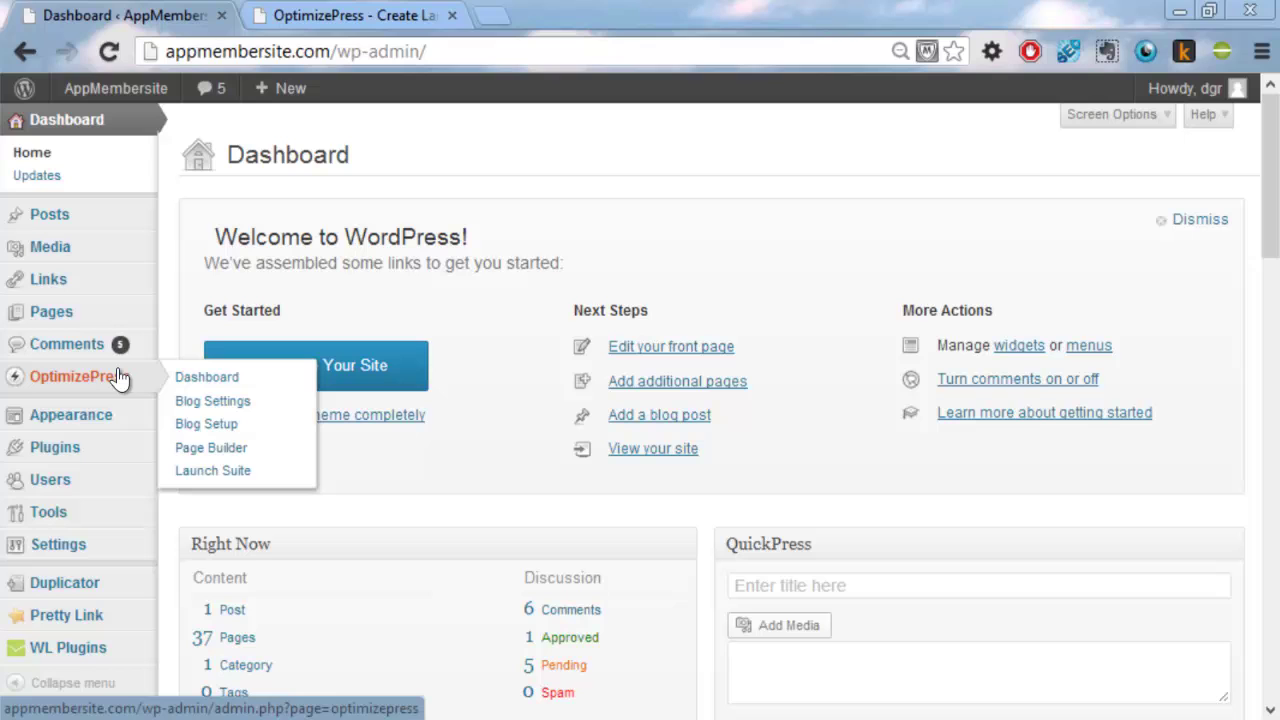
left_click(239, 452)
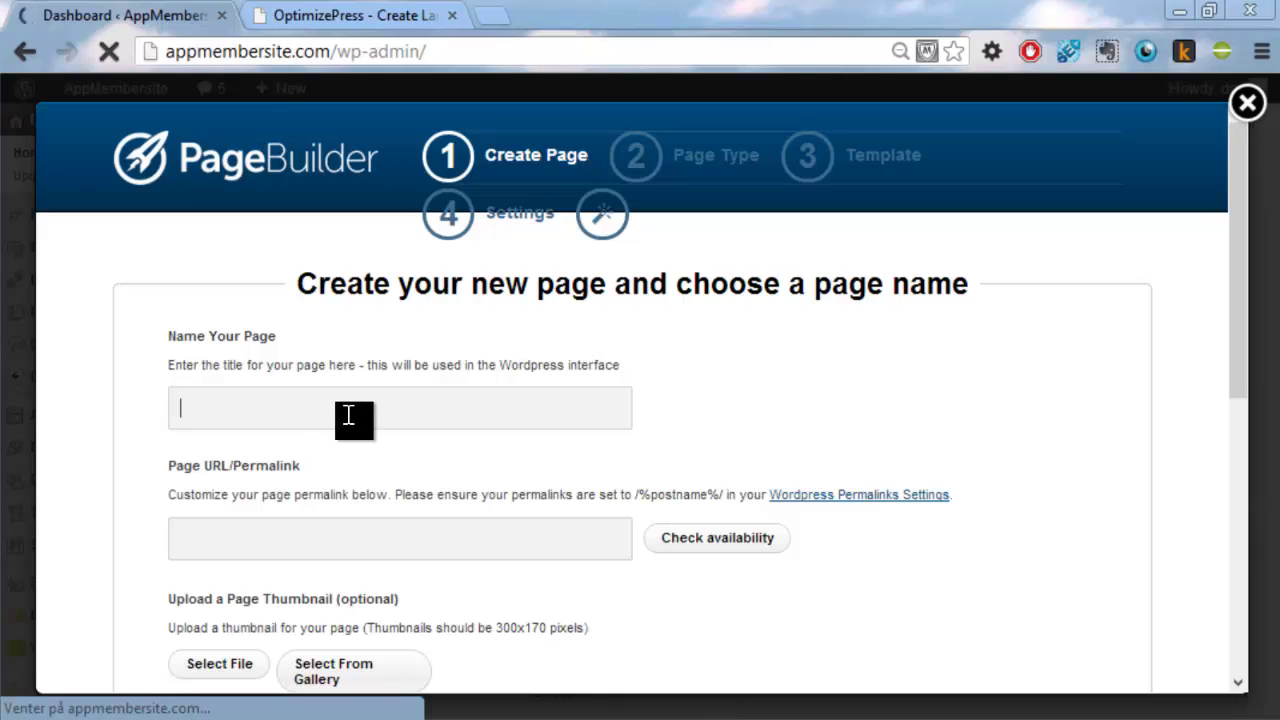
Name the new page "test page" and choose the "Use a Content Template" preset
type("test page")
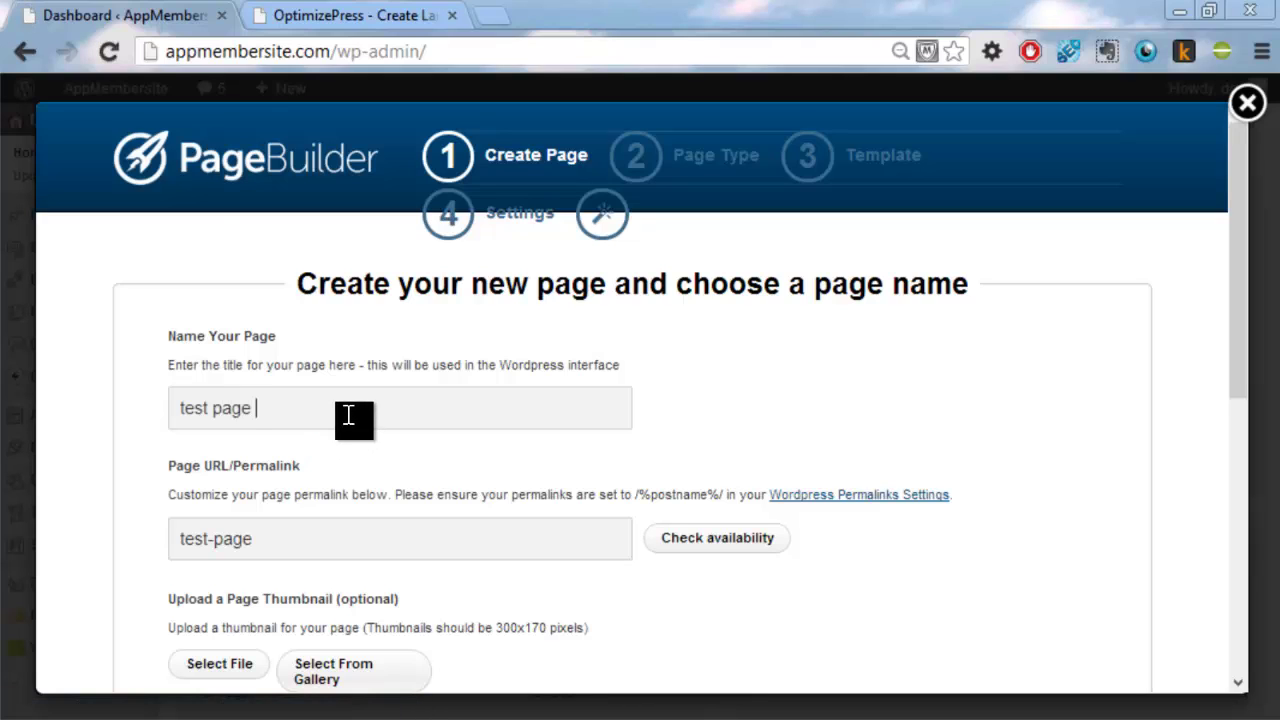
scroll(357, 451, "down", 4)
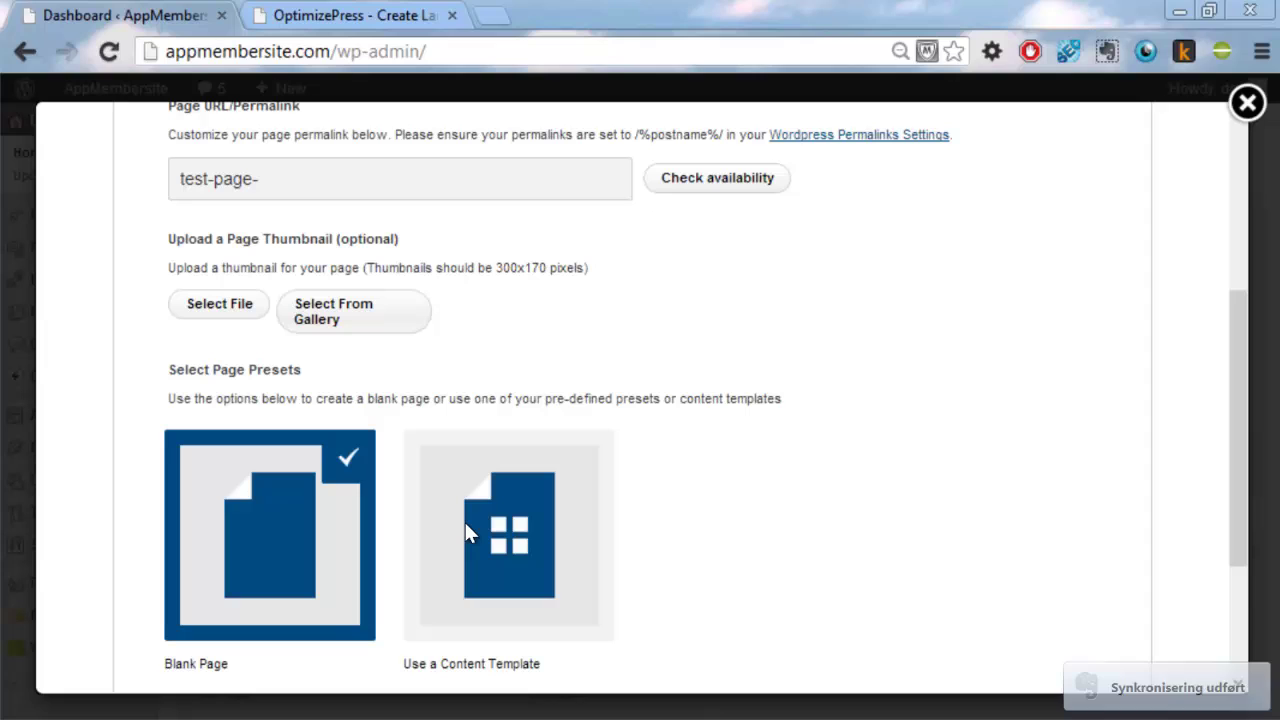
left_click(484, 525)
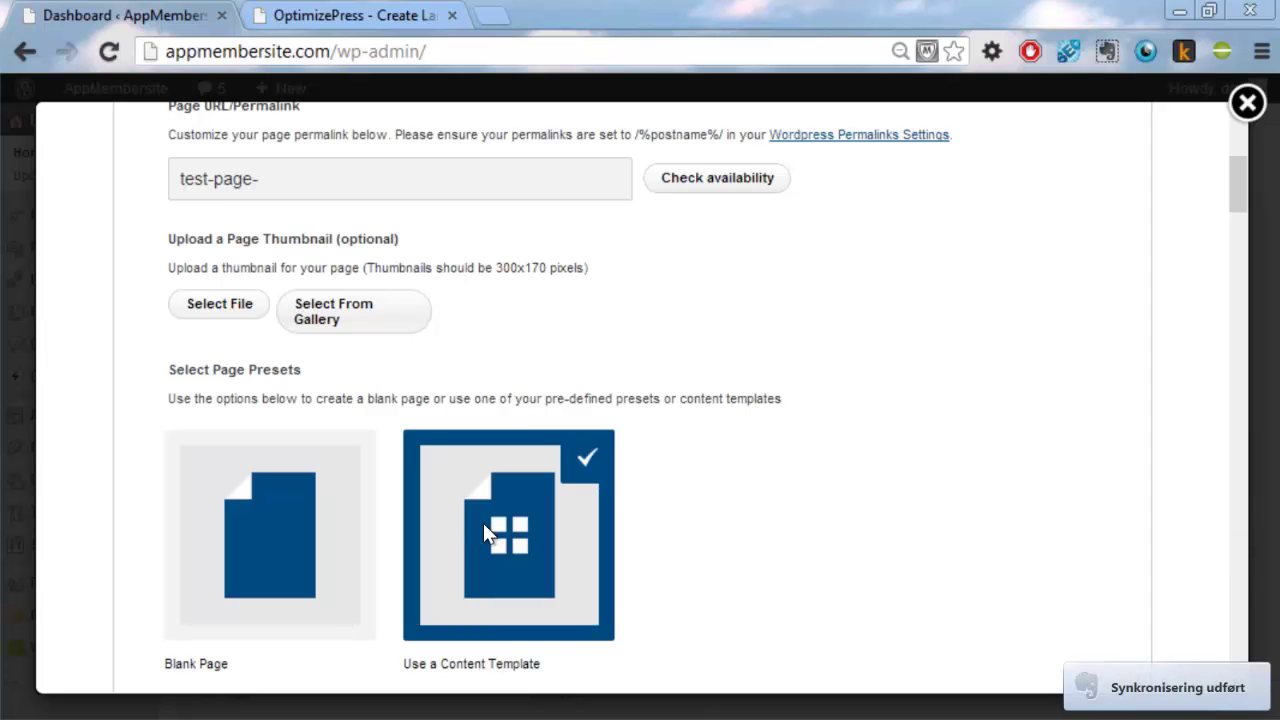
Select the "Clean Style Free Report Opt-in Page" template from the Opt-In Pages and proceed with creating the page
scroll(484, 525, "down", 10)
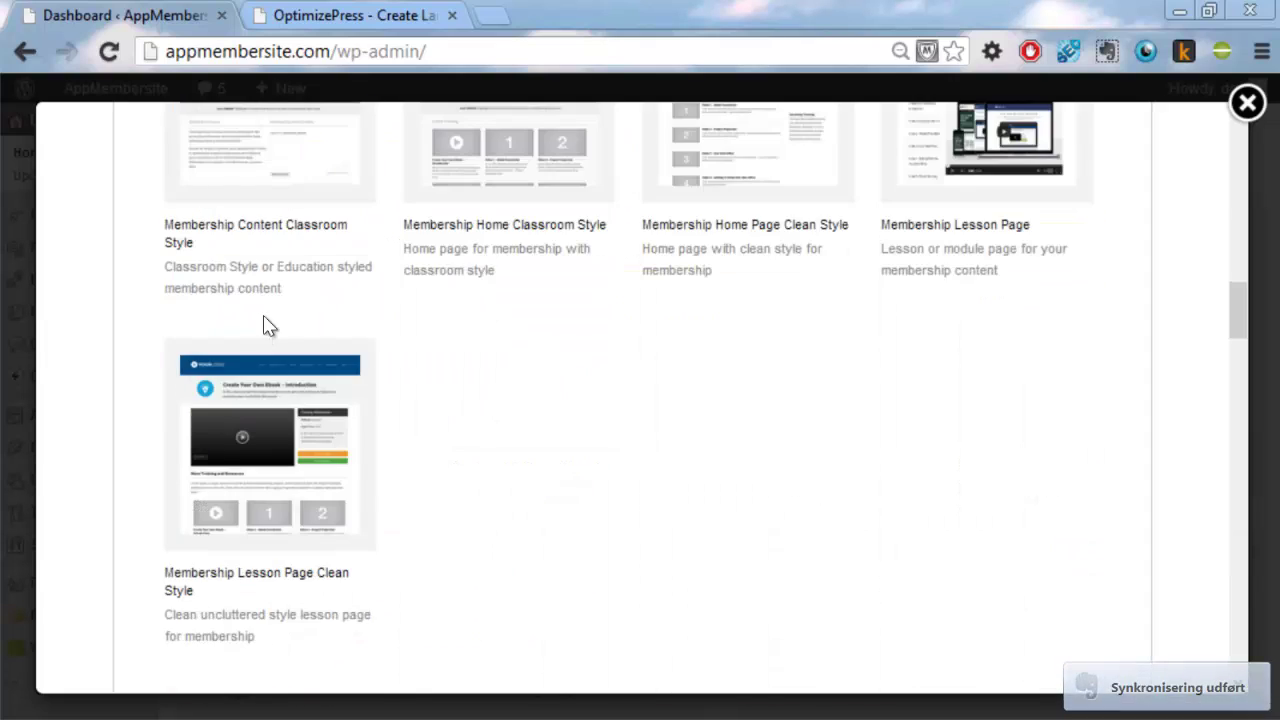
scroll(266, 323, "up", 5)
scroll(235, 440, "down", 4)
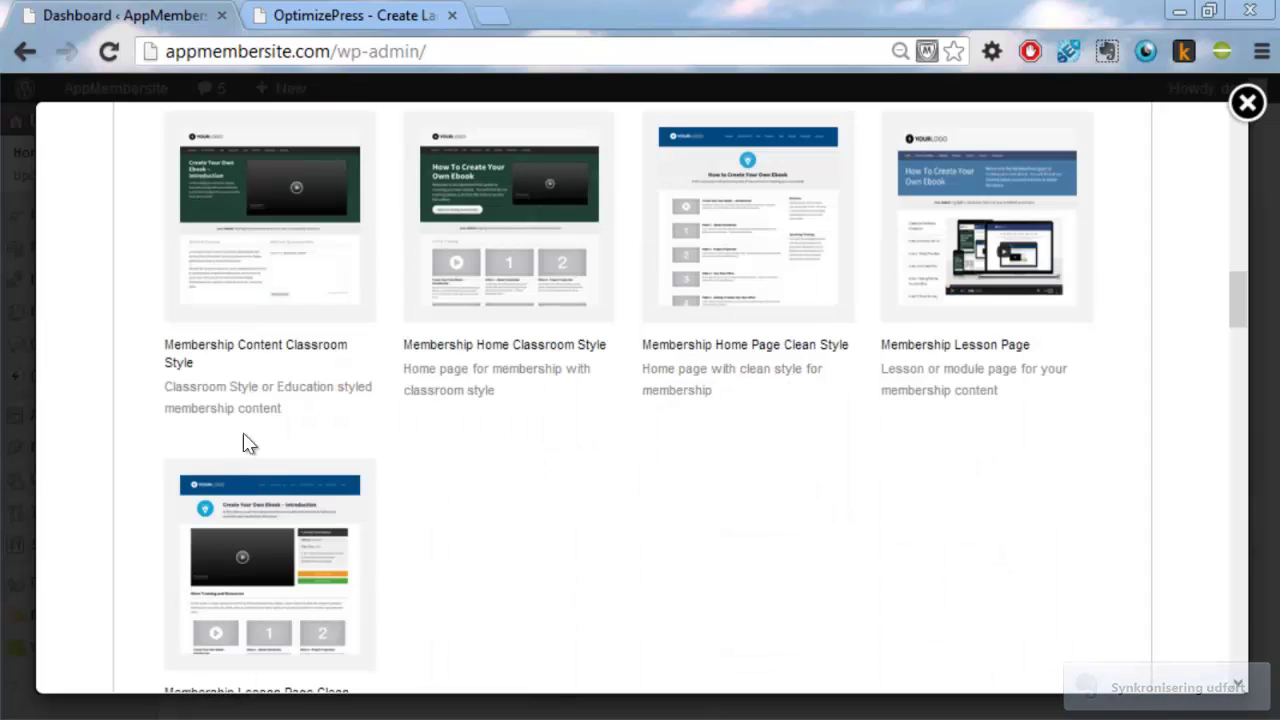
scroll(403, 414, "down", 1)
scroll(408, 415, "down", 5)
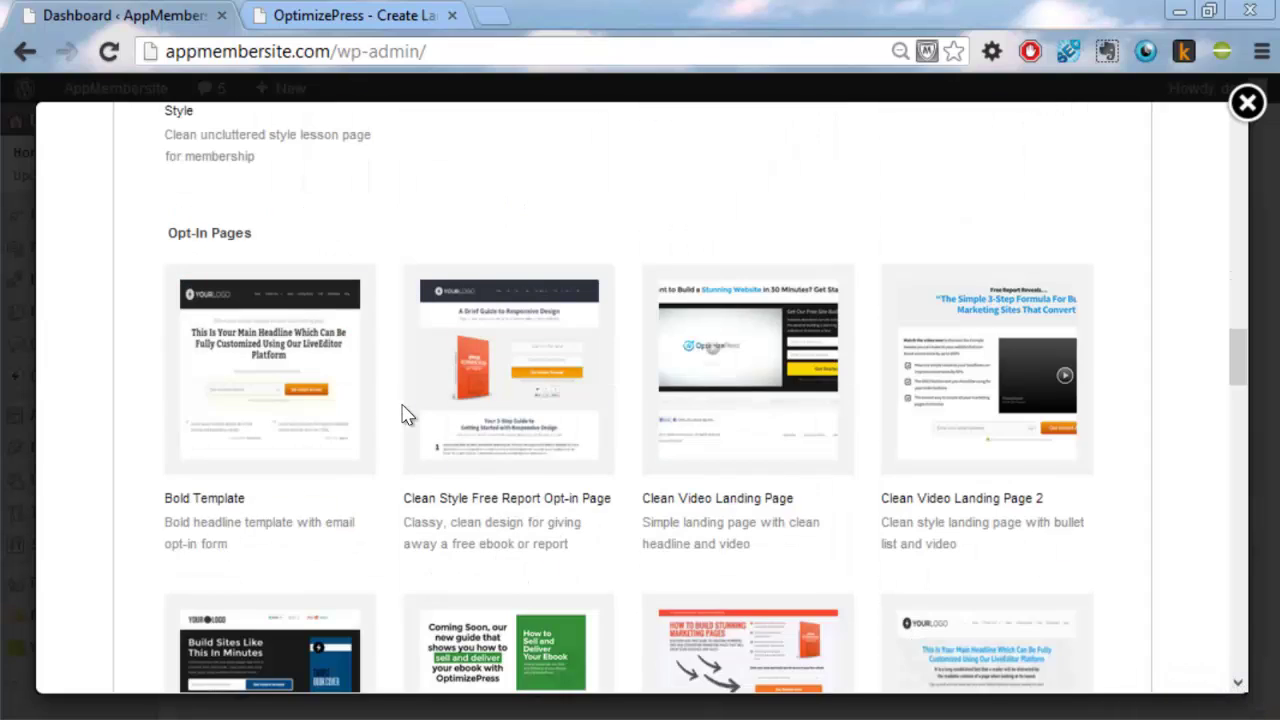
left_click(488, 221)
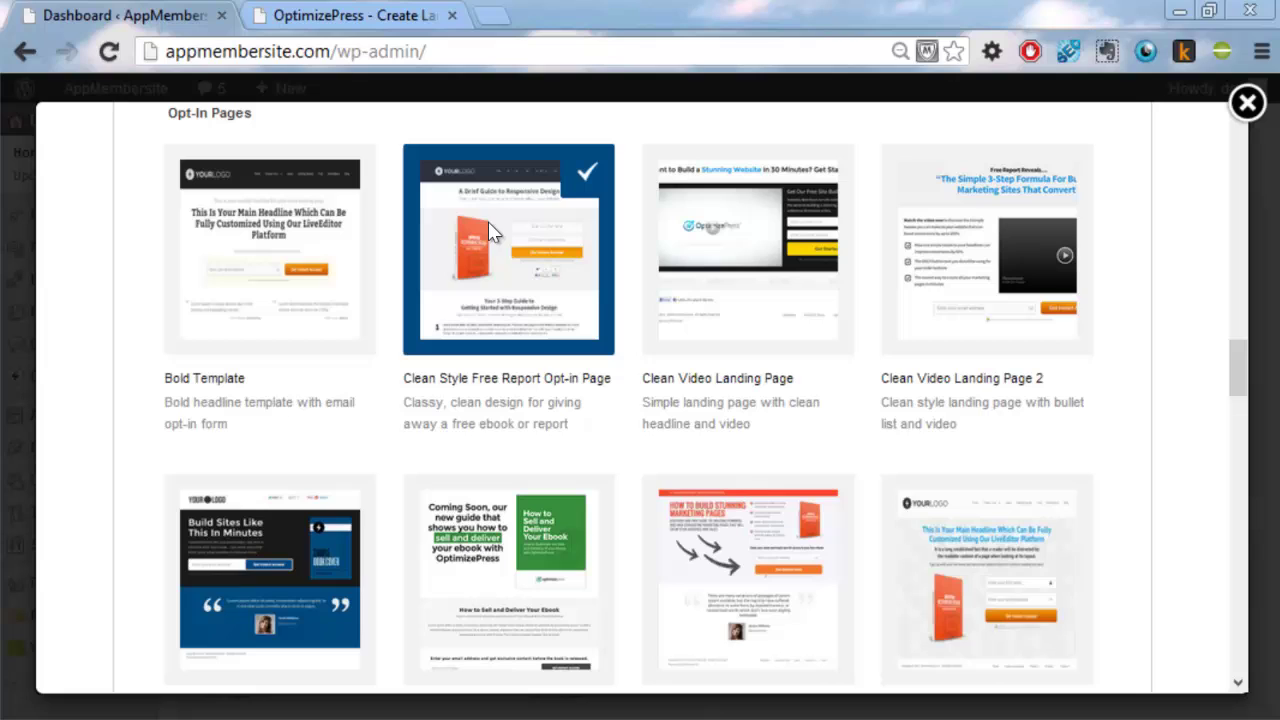
scroll(557, 249, "down", 2)
scroll(557, 249, "down", 15)
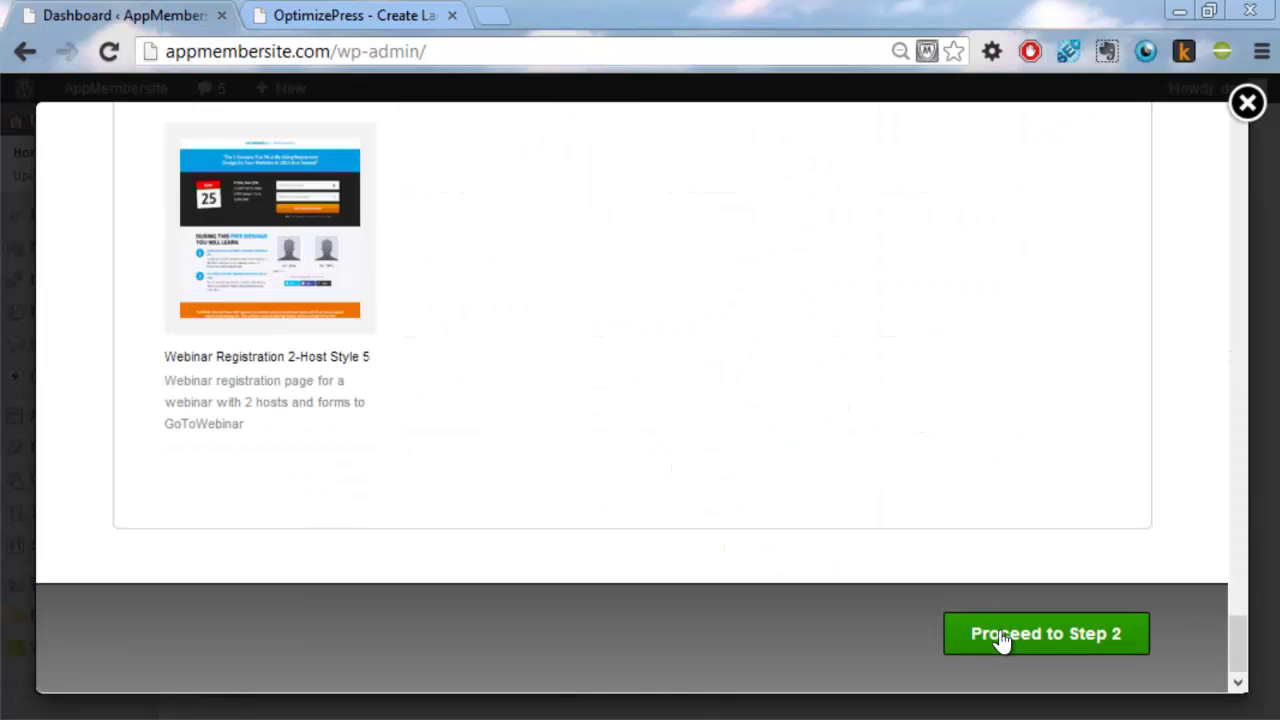
left_click(1002, 641)
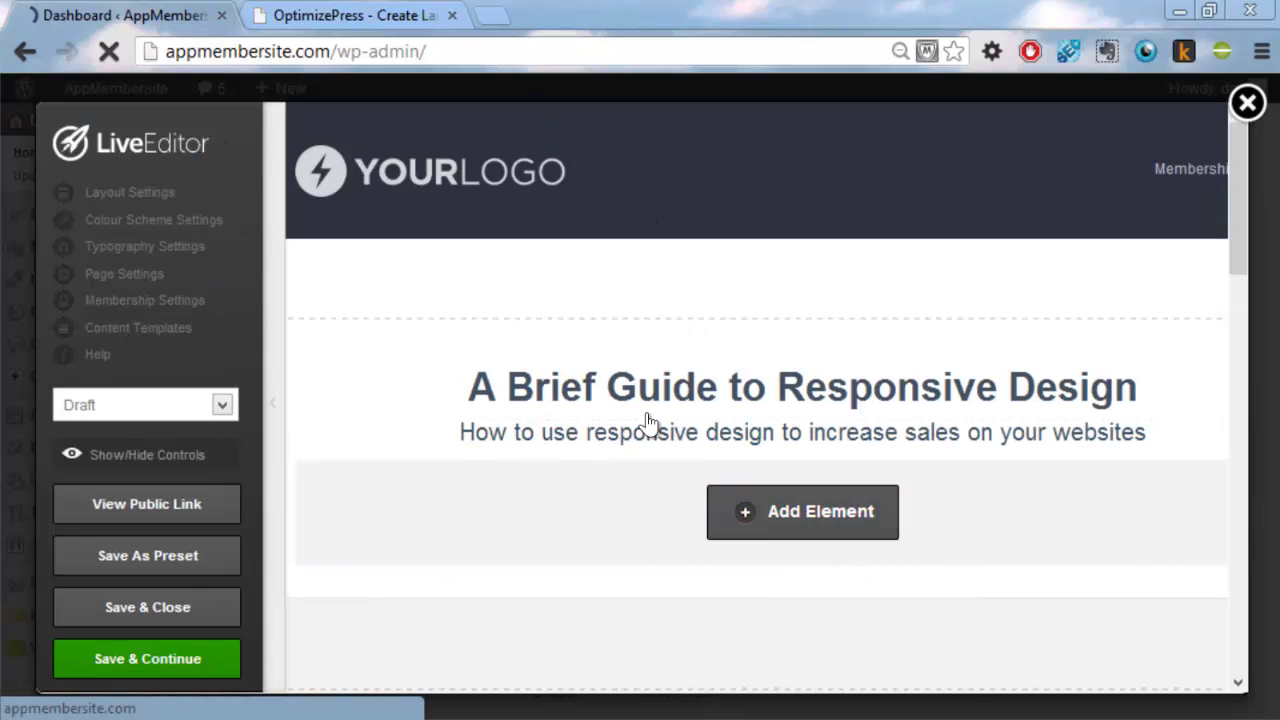
Open the opt-in form element's settings and change its integration type to GetResponse
scroll(670, 420, "down", 2)
scroll(670, 400, "up", 2)
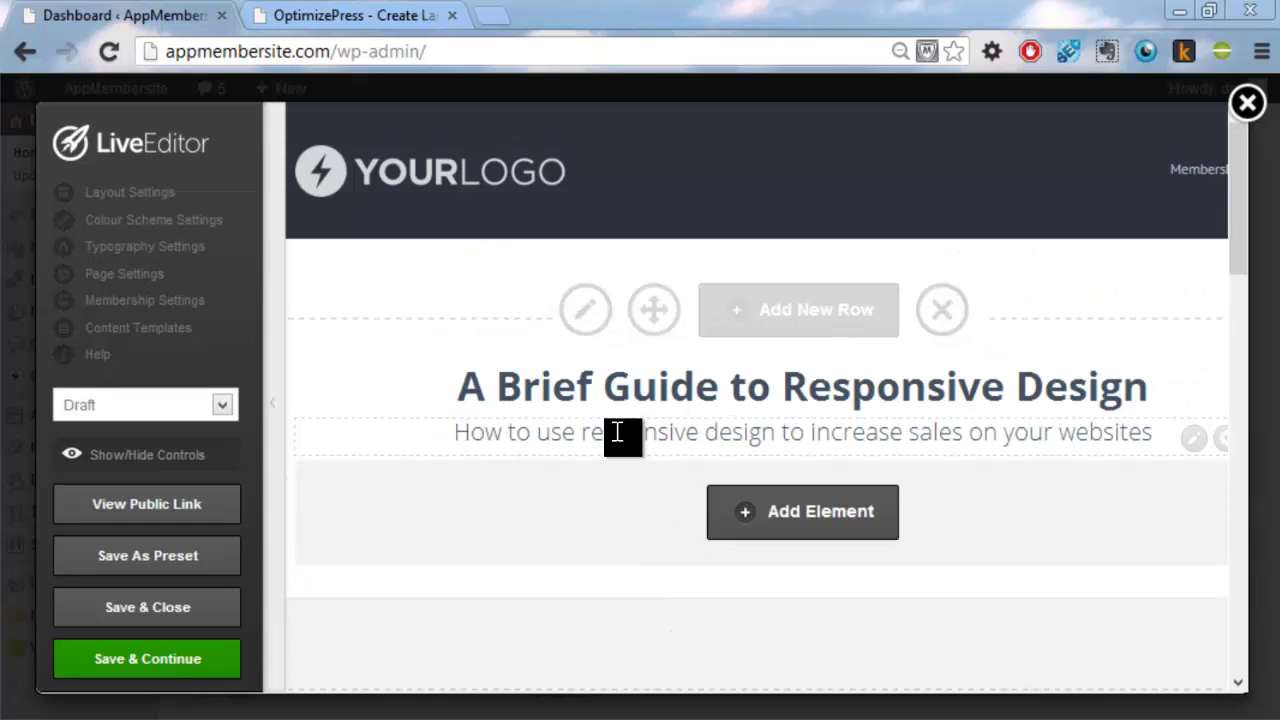
scroll(720, 505, "down", 3)
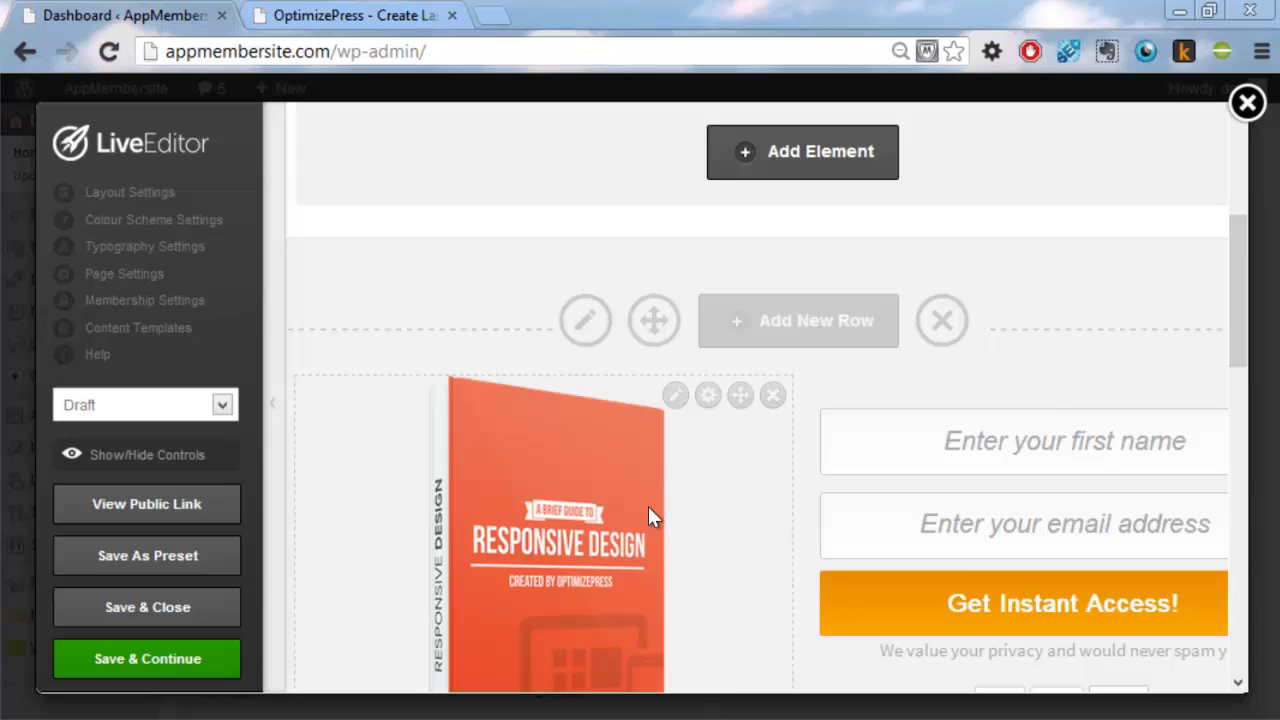
scroll(648, 506, "down", 1)
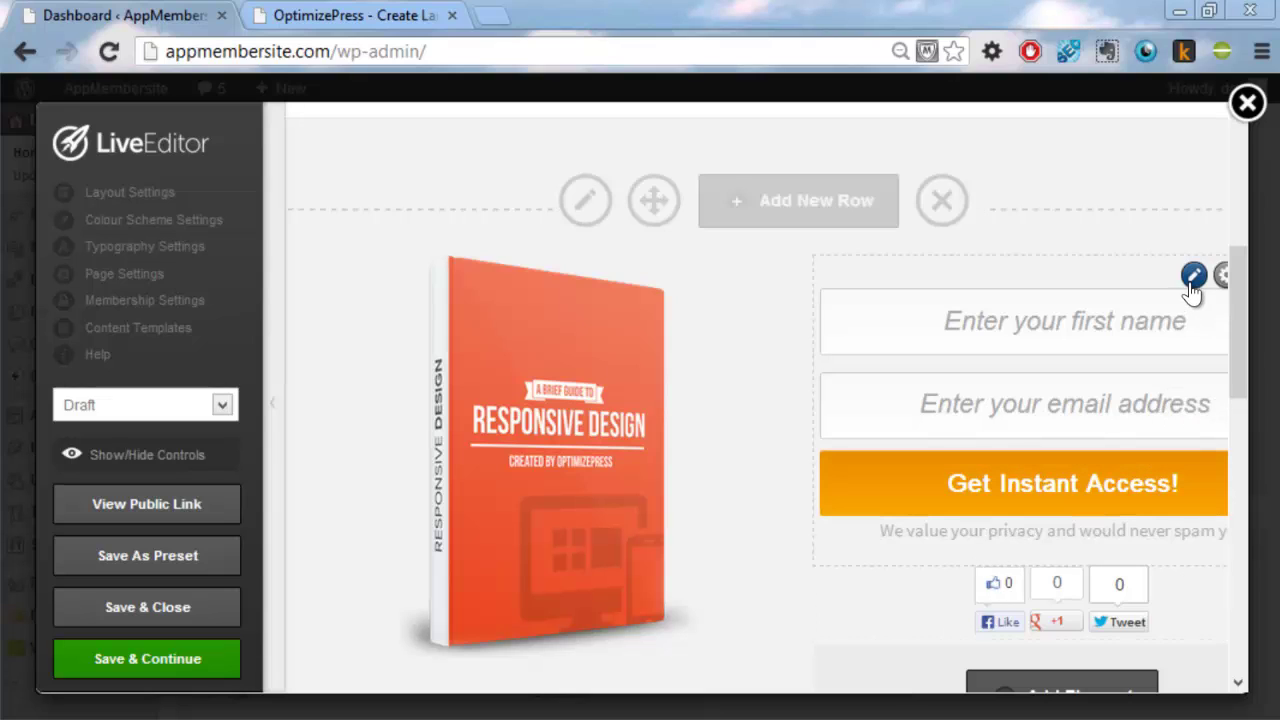
left_click(1193, 277)
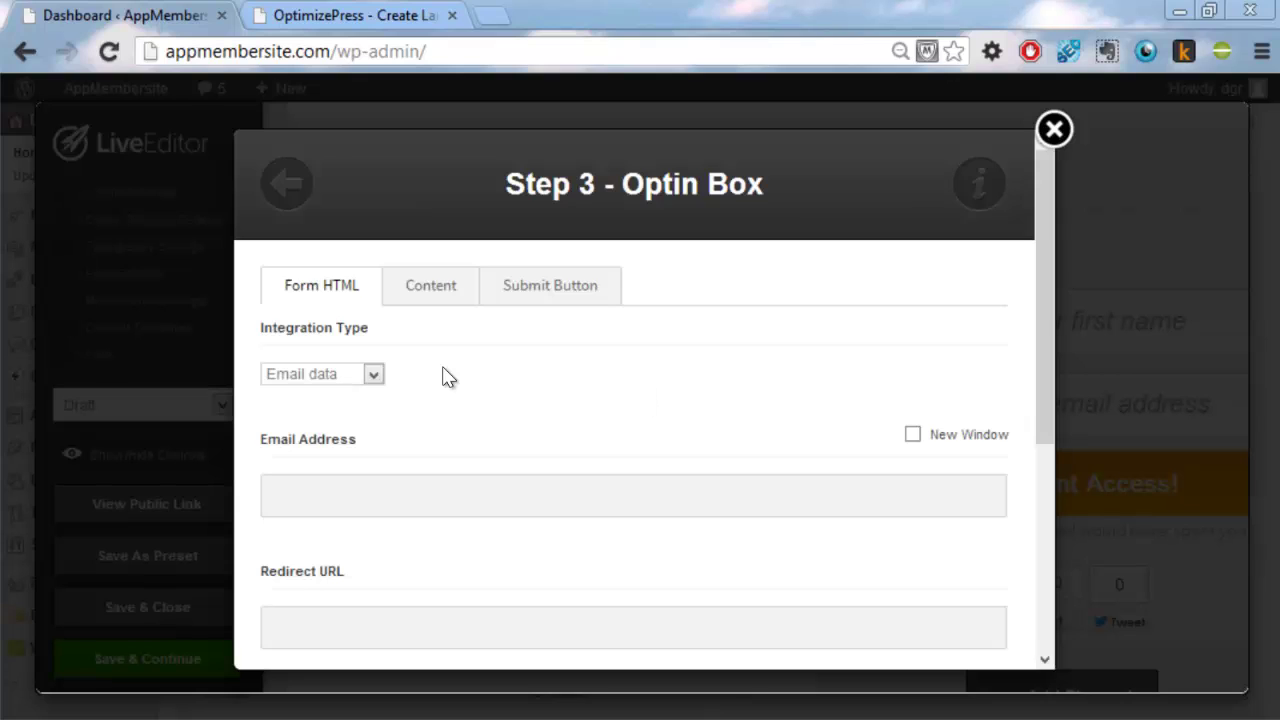
left_click(350, 380)
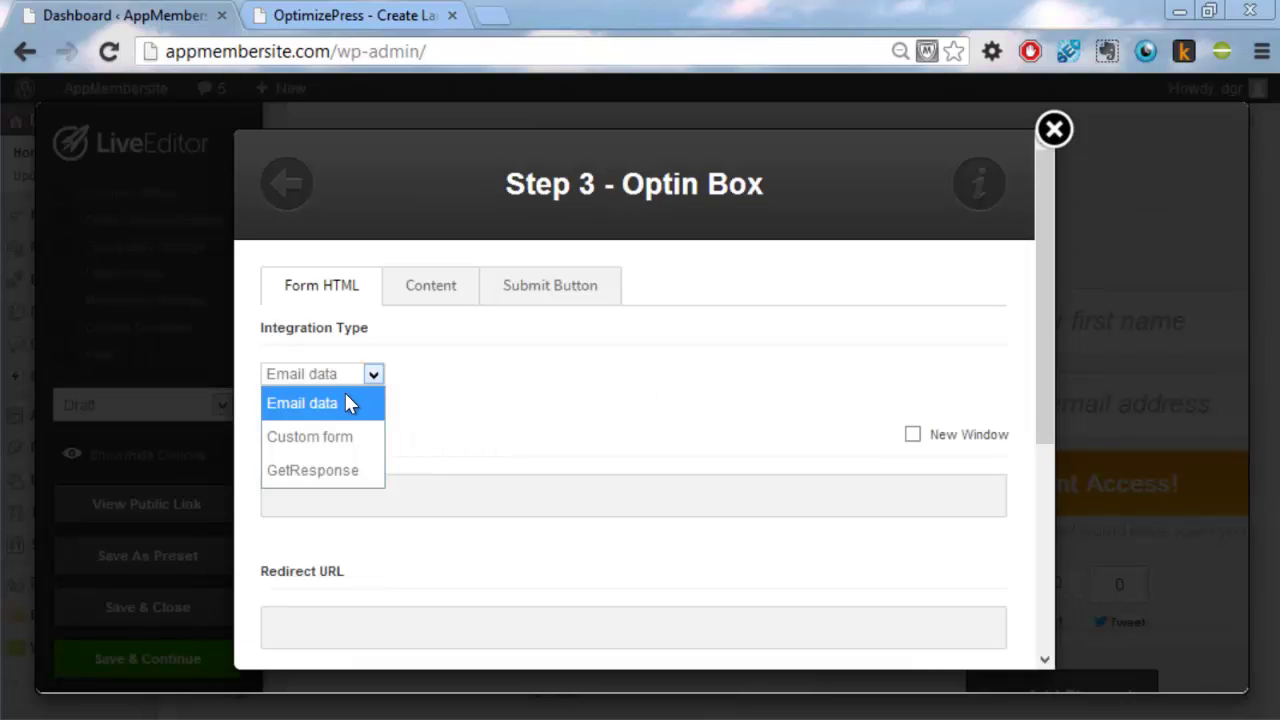
left_click(358, 486)
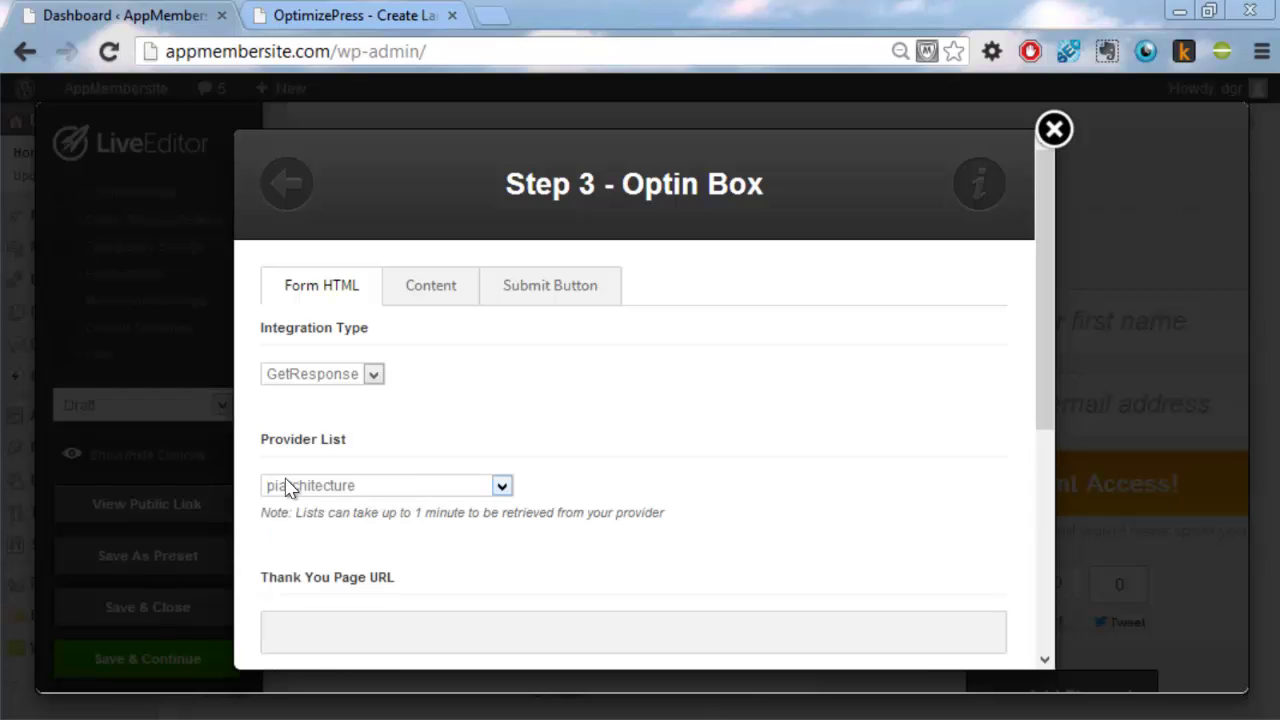
Examine the GetResponse provider lists and the remaining opt-in form options, and close the settings without inserting them
left_click(289, 490)
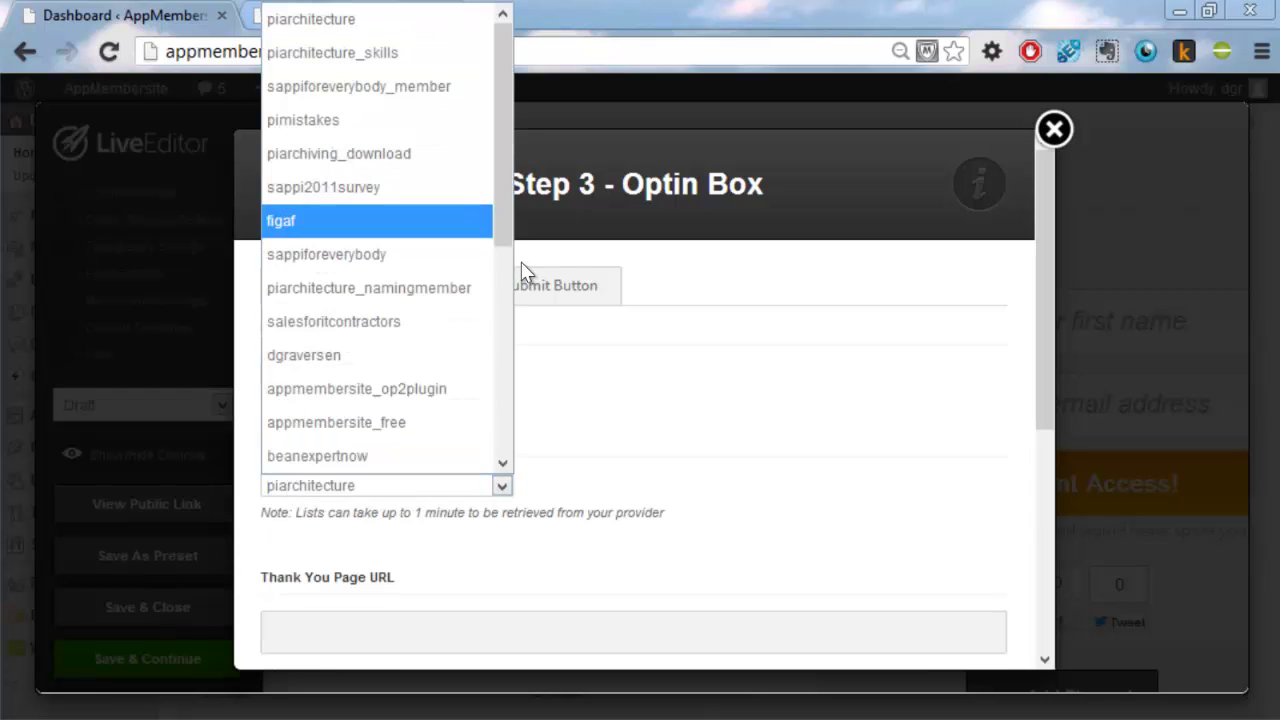
left_click(590, 399)
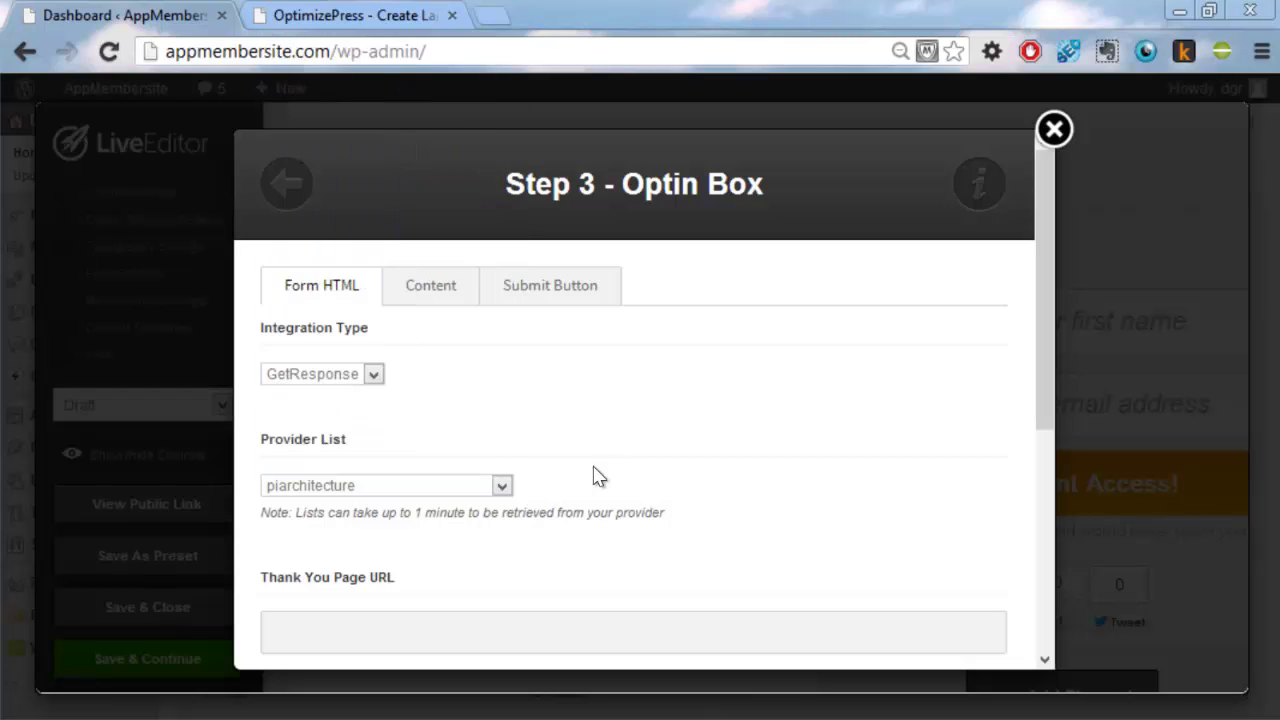
left_click(486, 636)
scroll(498, 597, "down", 3)
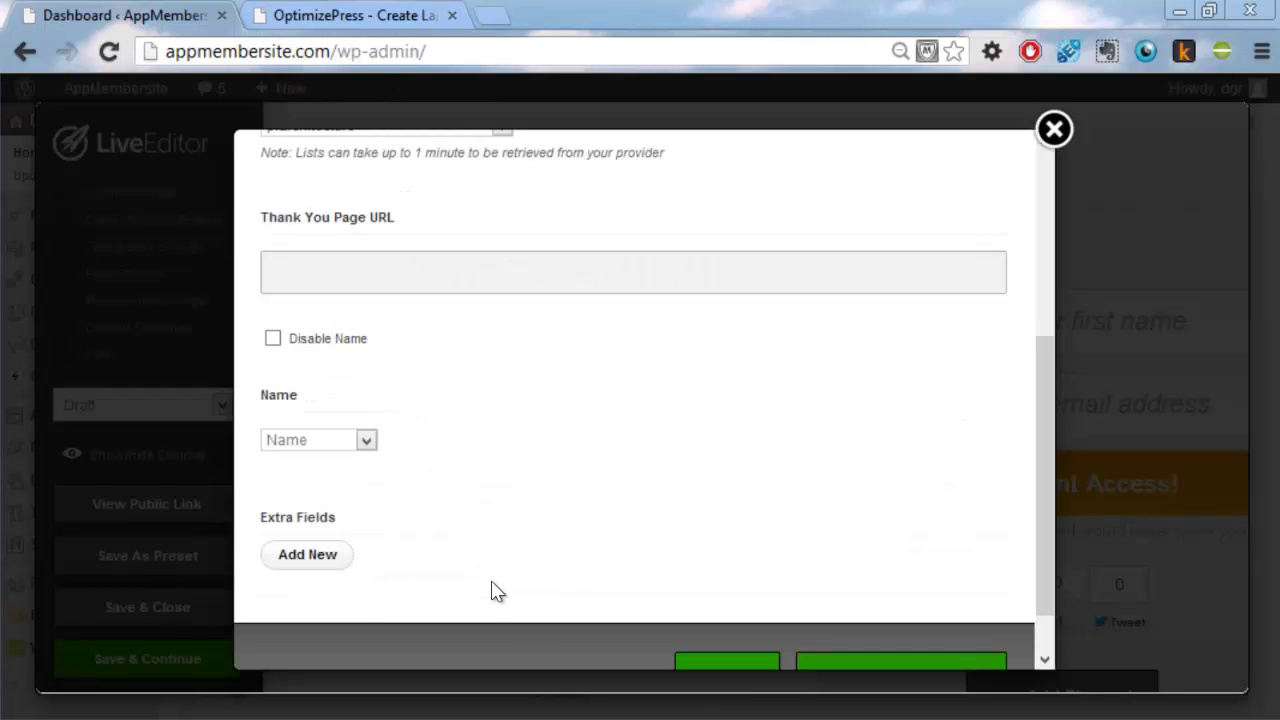
scroll(486, 575, "up", 3)
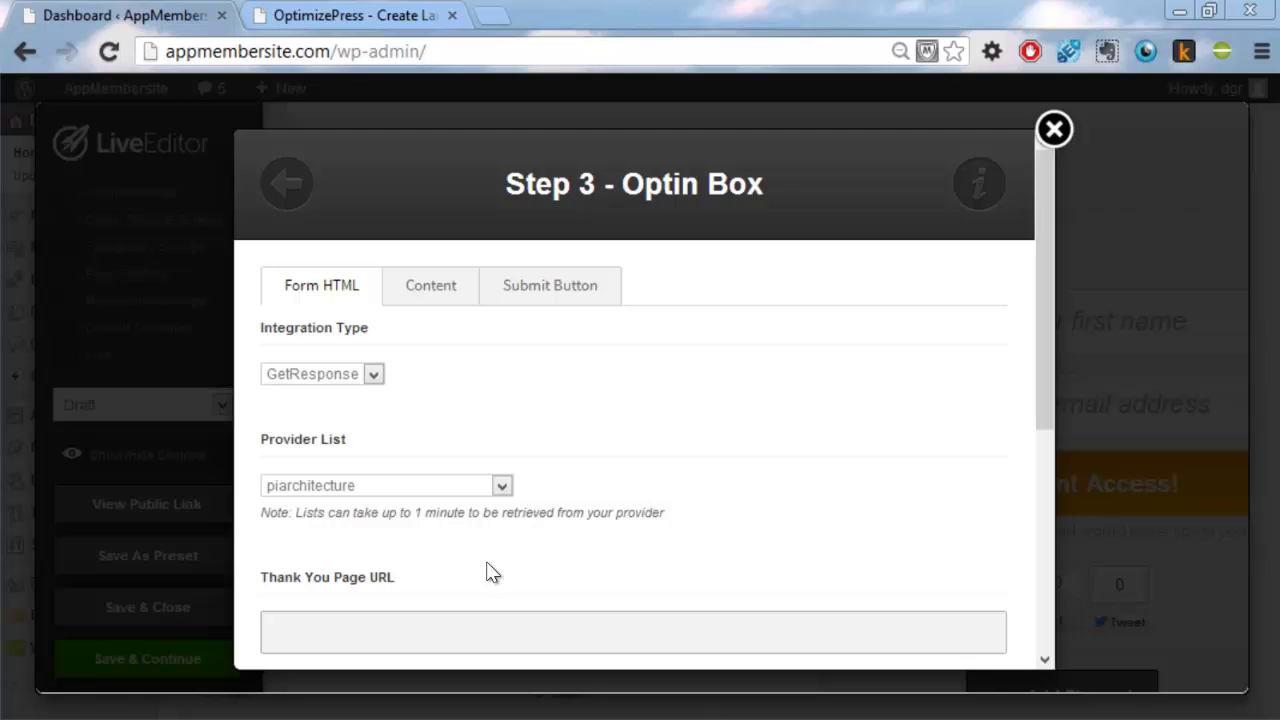
scroll(689, 586, "down", 4)
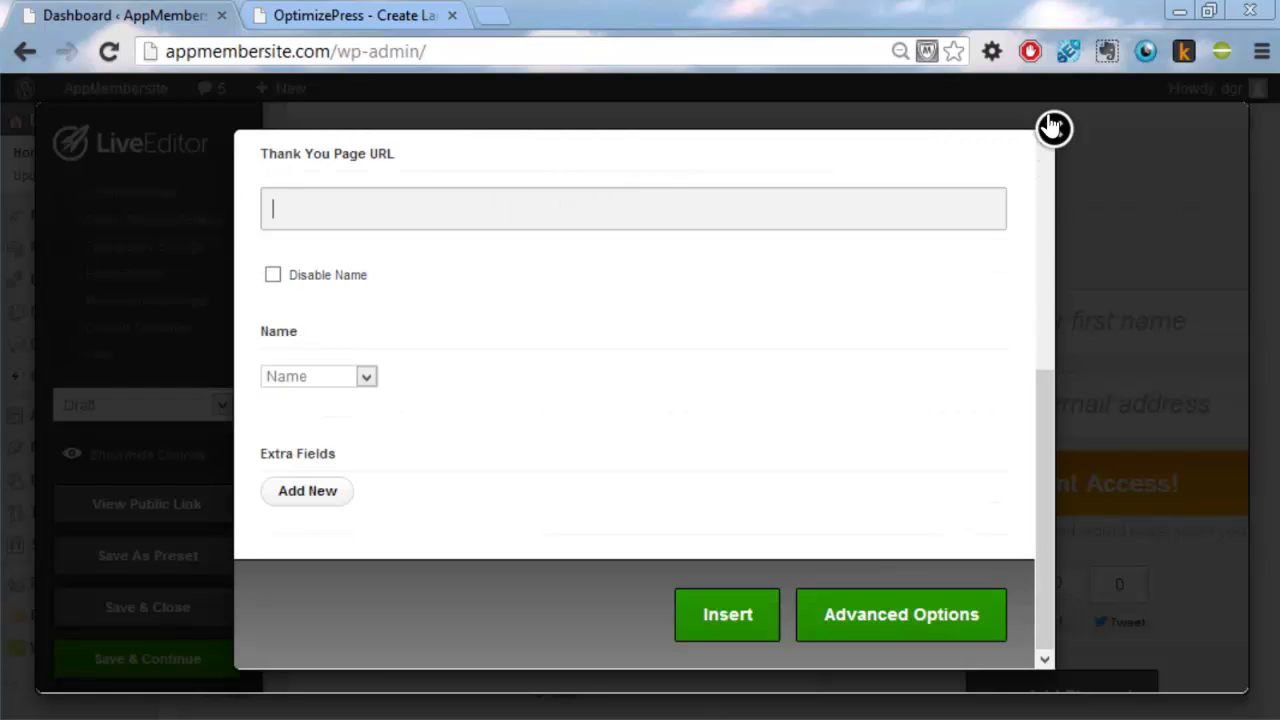
left_click(1052, 127)
Reduce the browser zoom to 67% for the page being edited
scroll(586, 345, "down", 8)
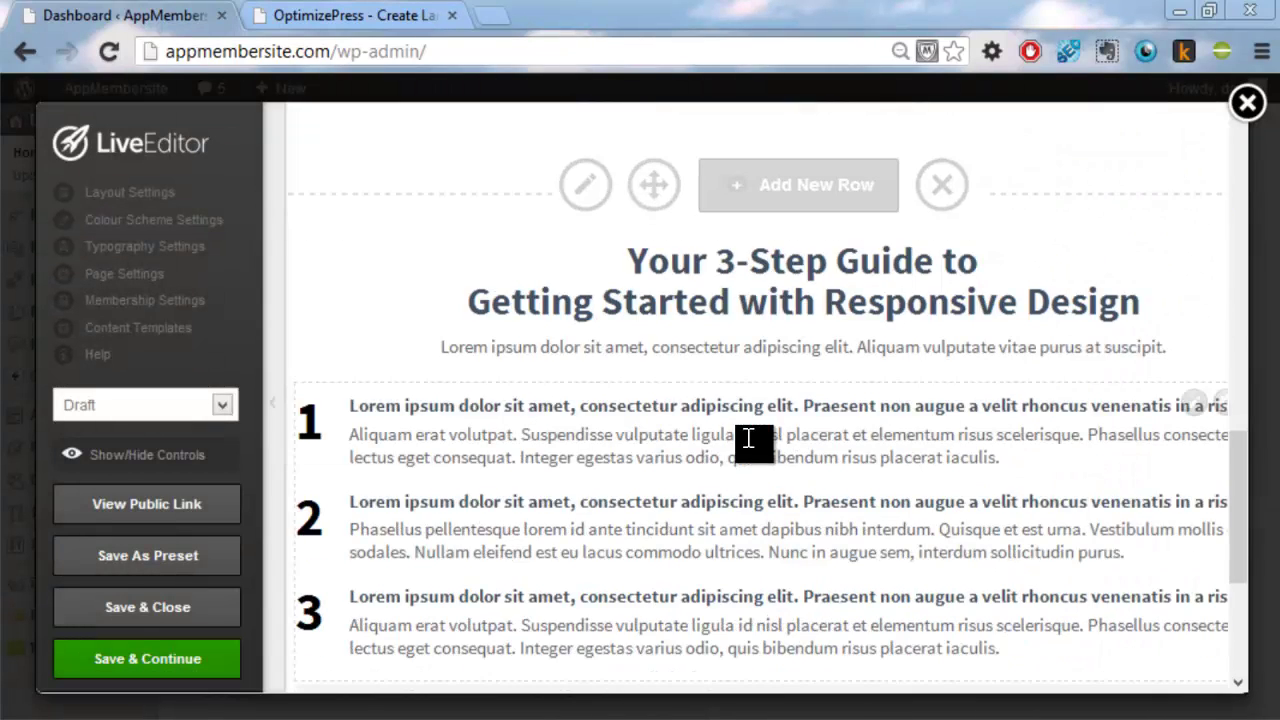
scroll(771, 455, "up", 2)
scroll(900, 320, "down", 2)
scroll(940, 280, "up", 1)
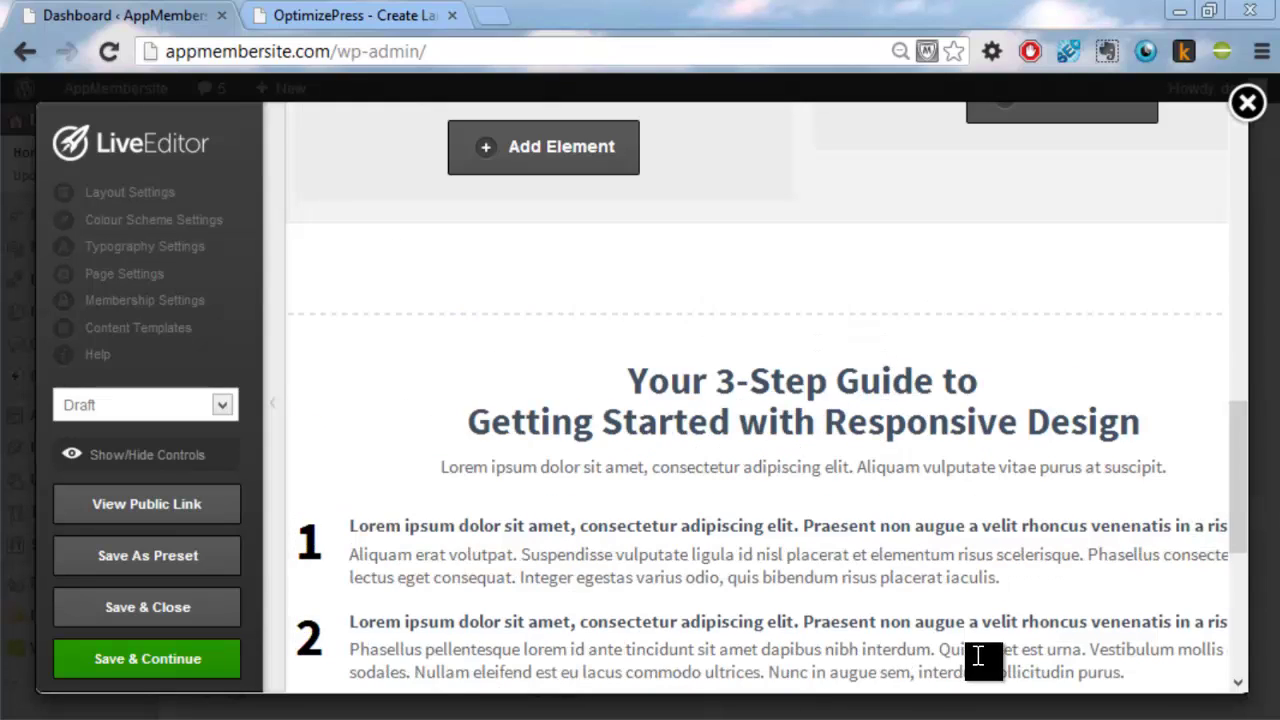
scroll(950, 620, "down", 2)
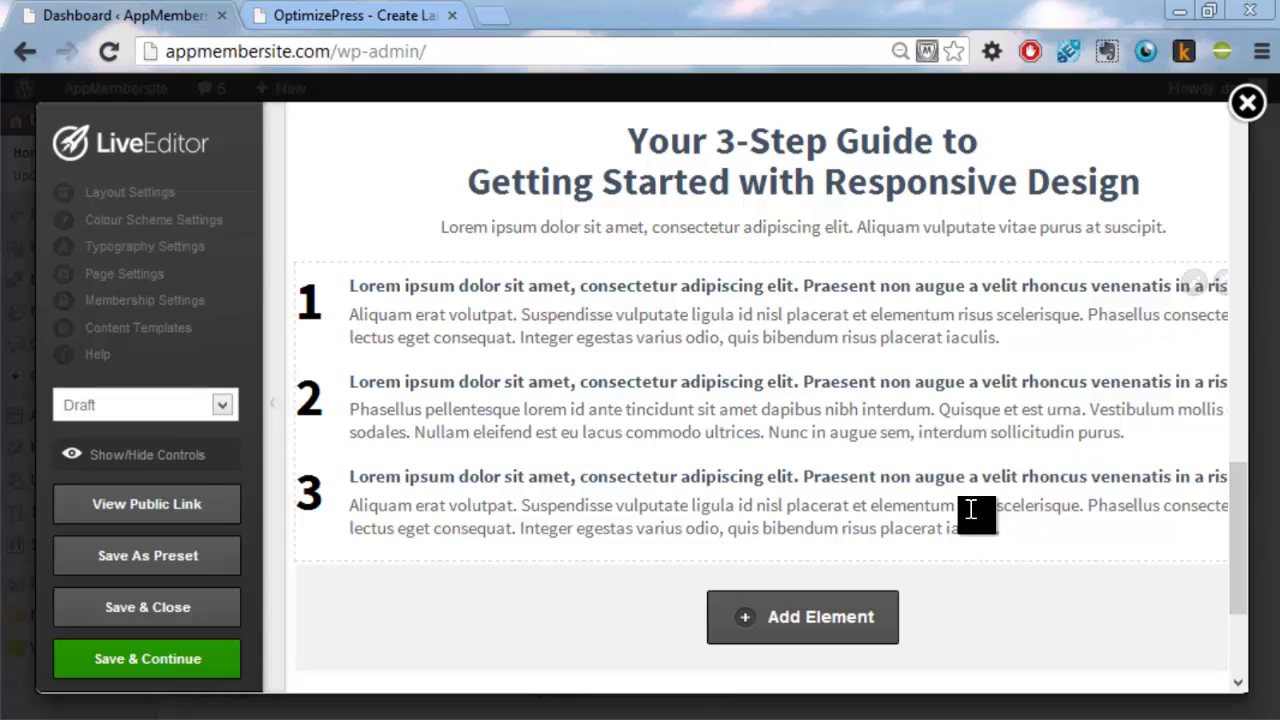
left_click(1262, 51)
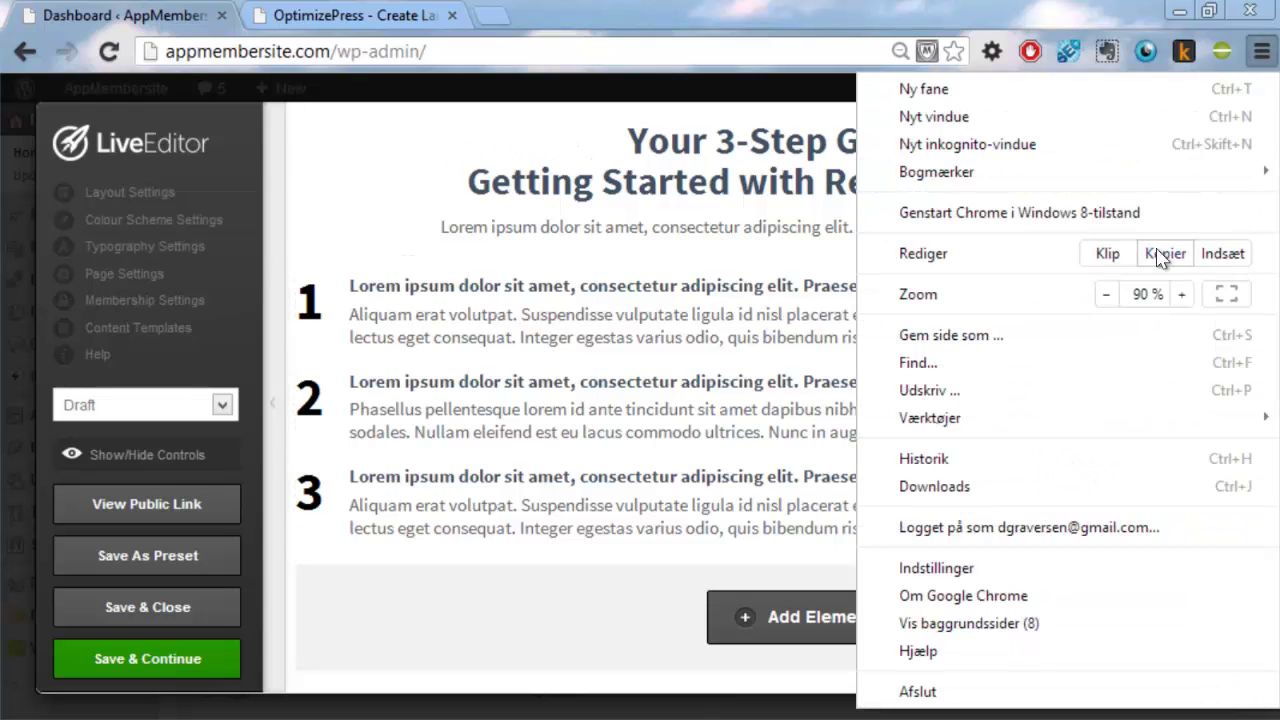
left_click(1108, 298)
left_click(1108, 298)
left_click(1109, 302)
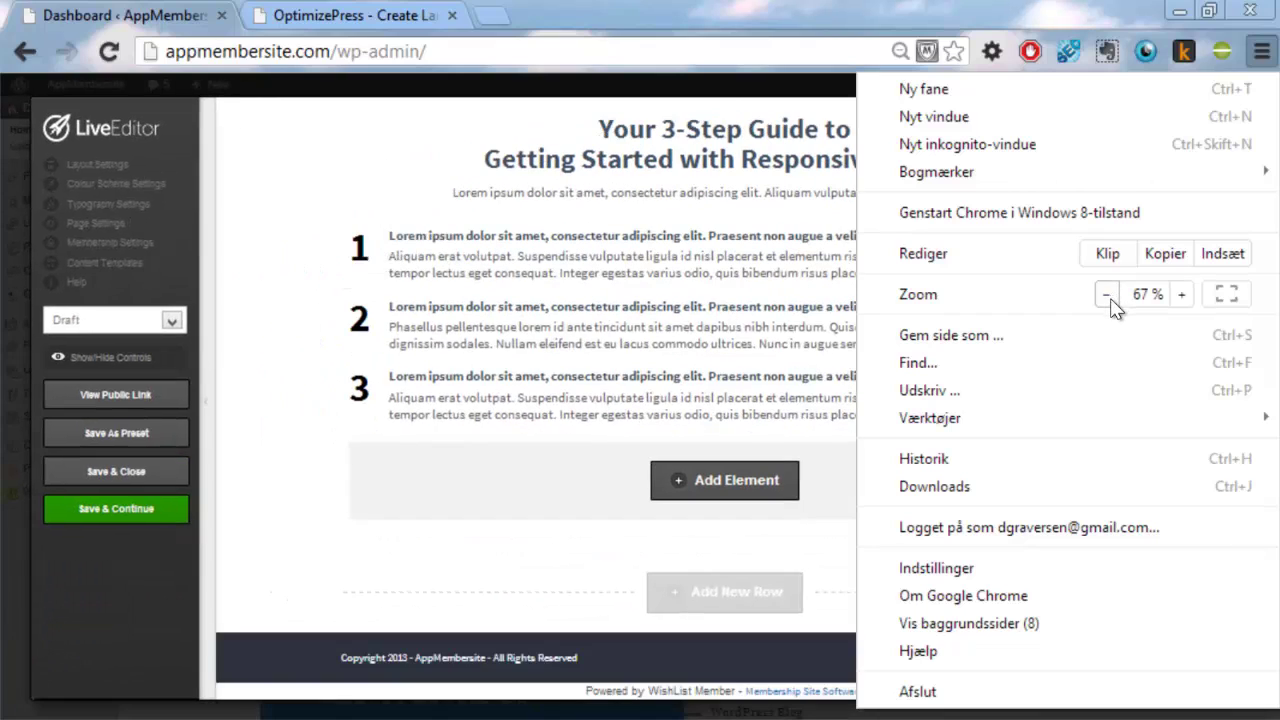
left_click(920, 6)
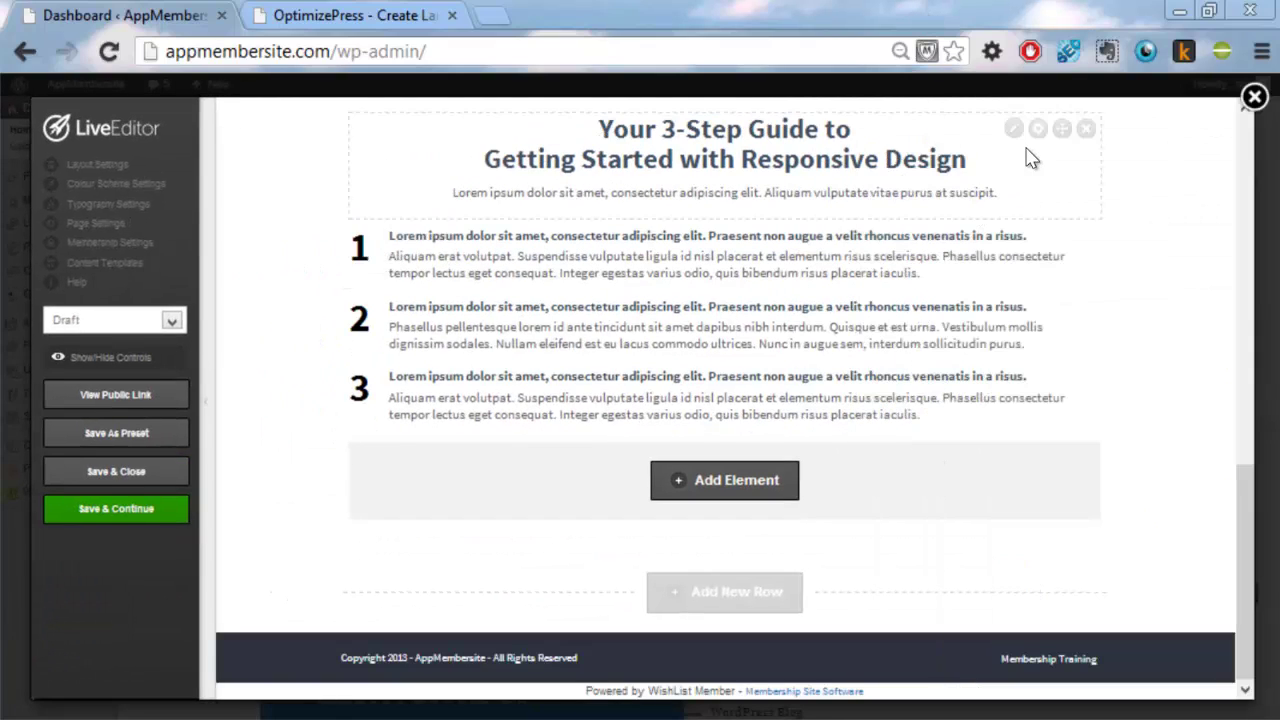
Move the "Your 3-Step Guide to Getting Started with Responsive Design" headline element below the numbered list
left_click(1086, 129)
left_click(808, 408)
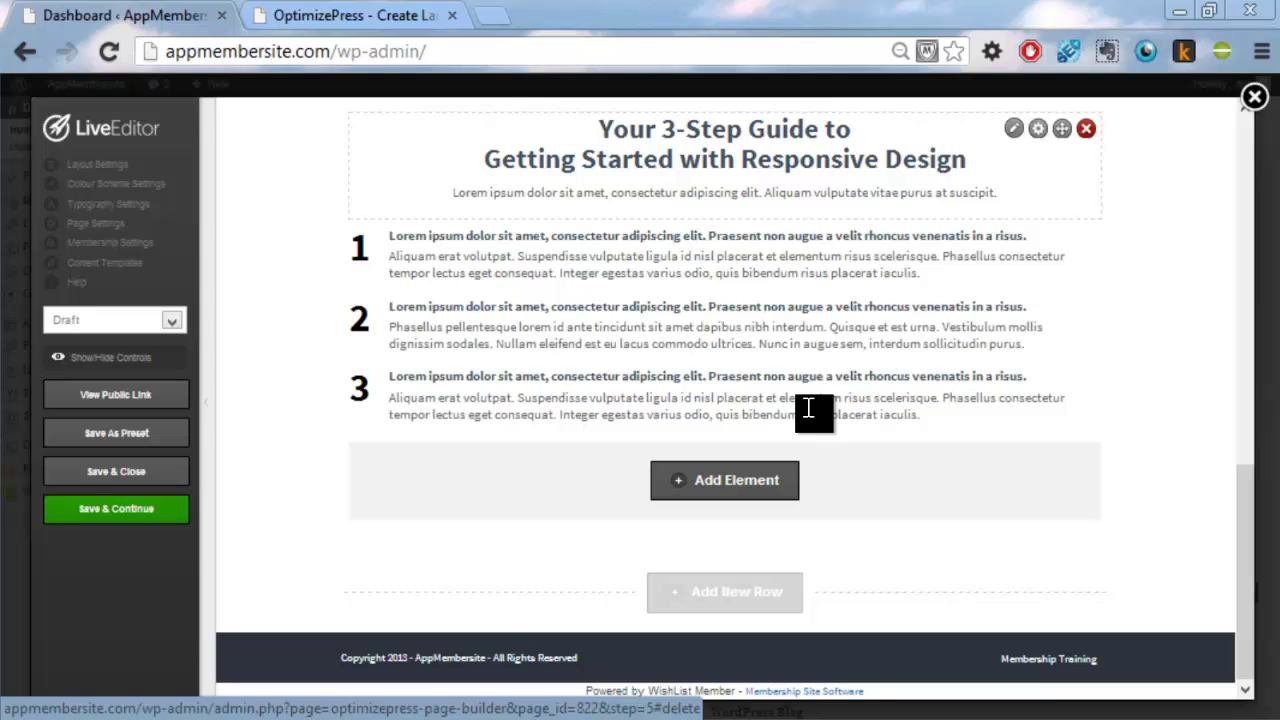
left_click_drag(1062, 130, 1085, 395)
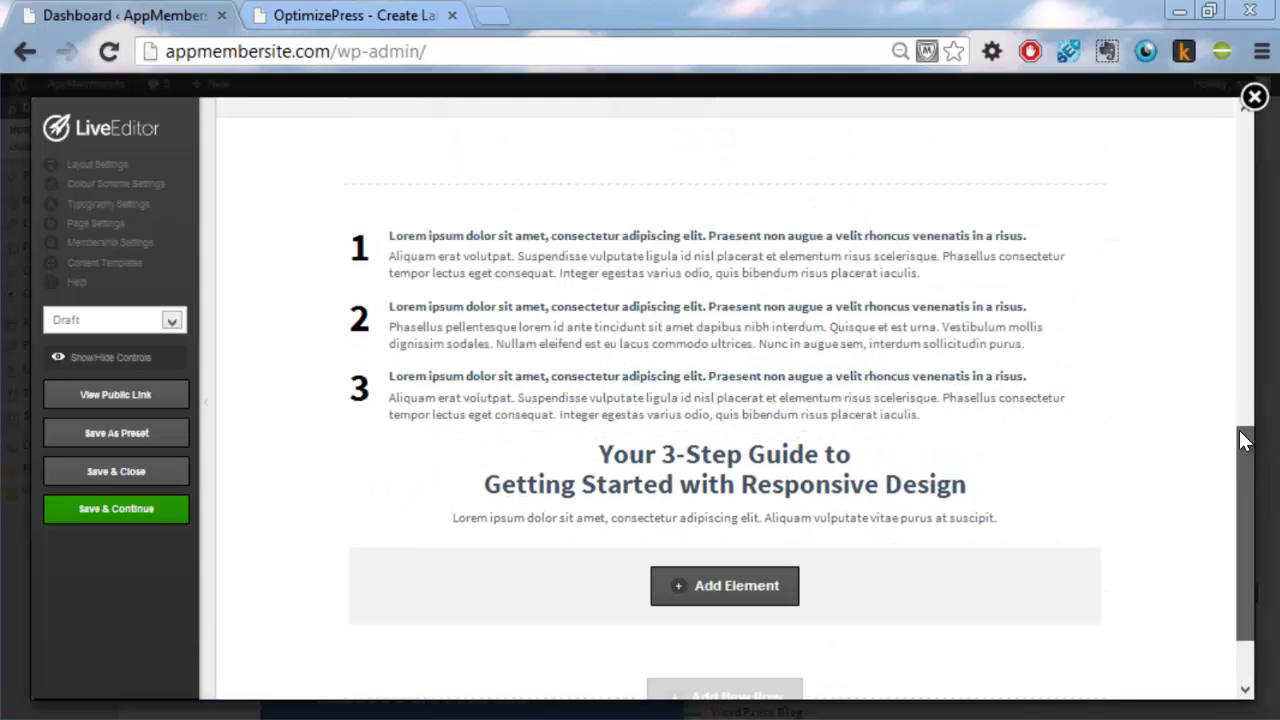
Try to move the social sharing buttons from under the opt-in form into the row with the numbered list
left_click_drag(1239, 430, 1222, 342)
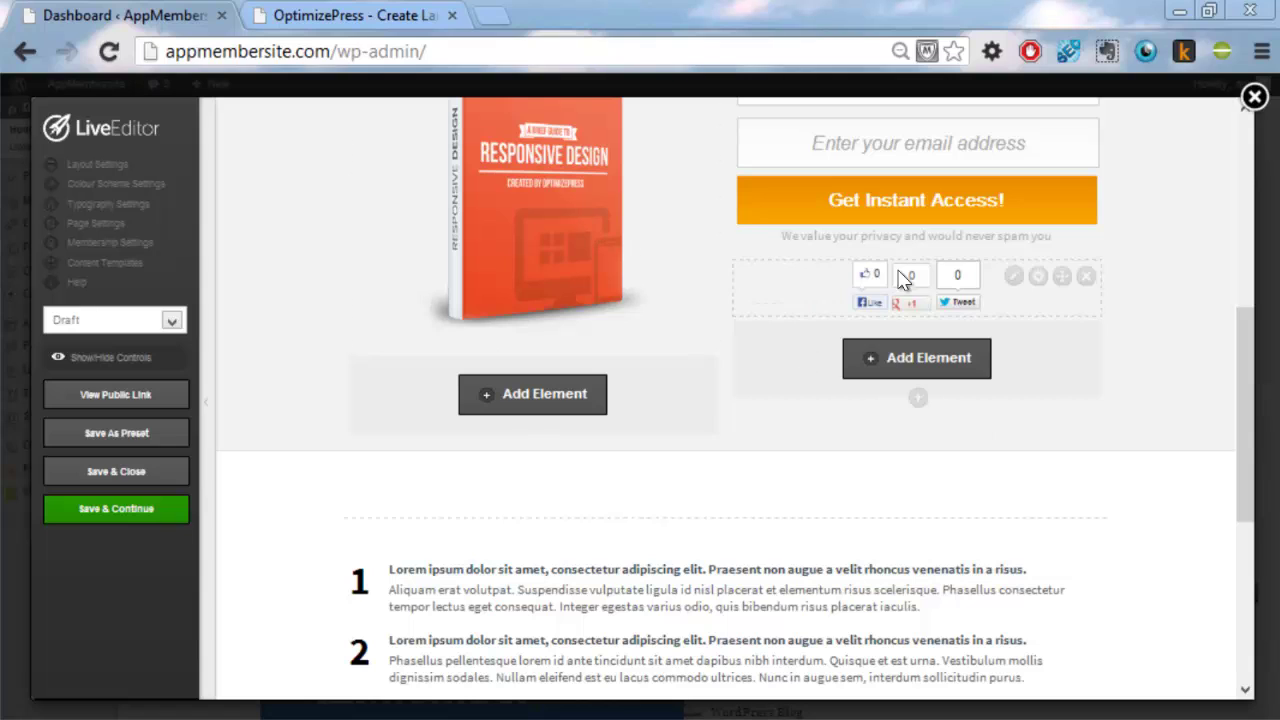
left_click_drag(1014, 276, 688, 567)
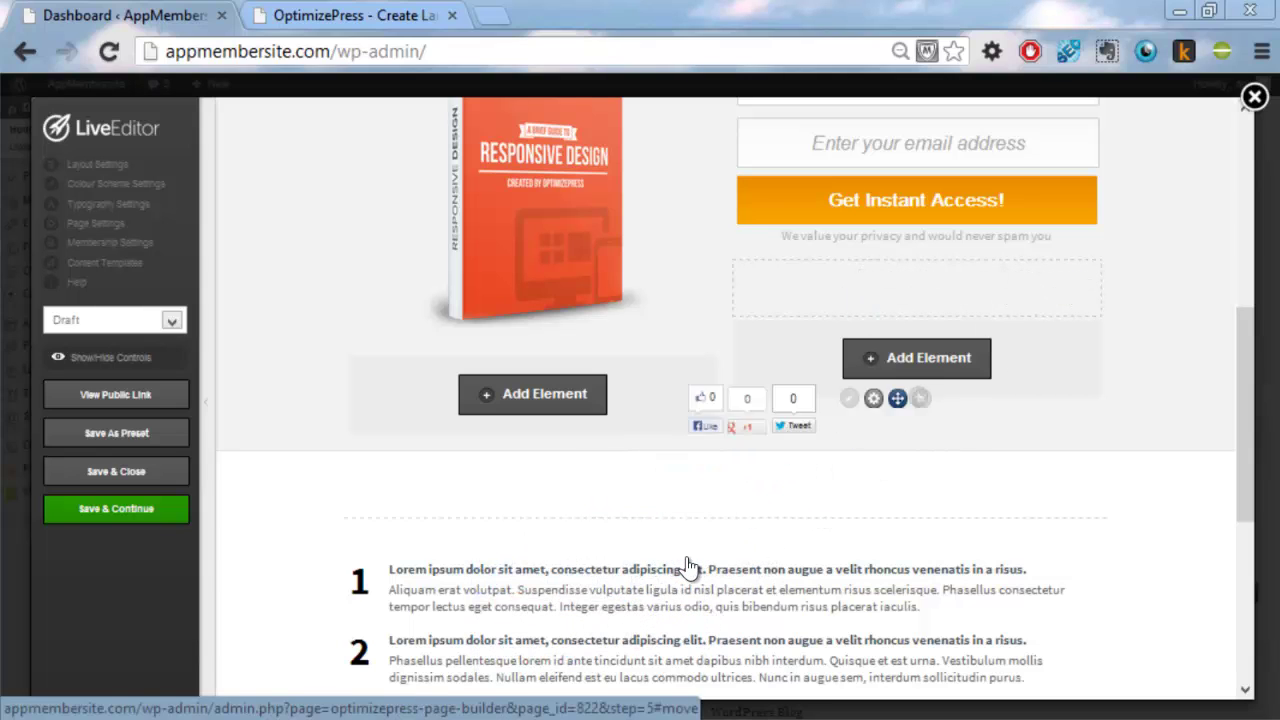
scroll(1034, 354, "down", 1)
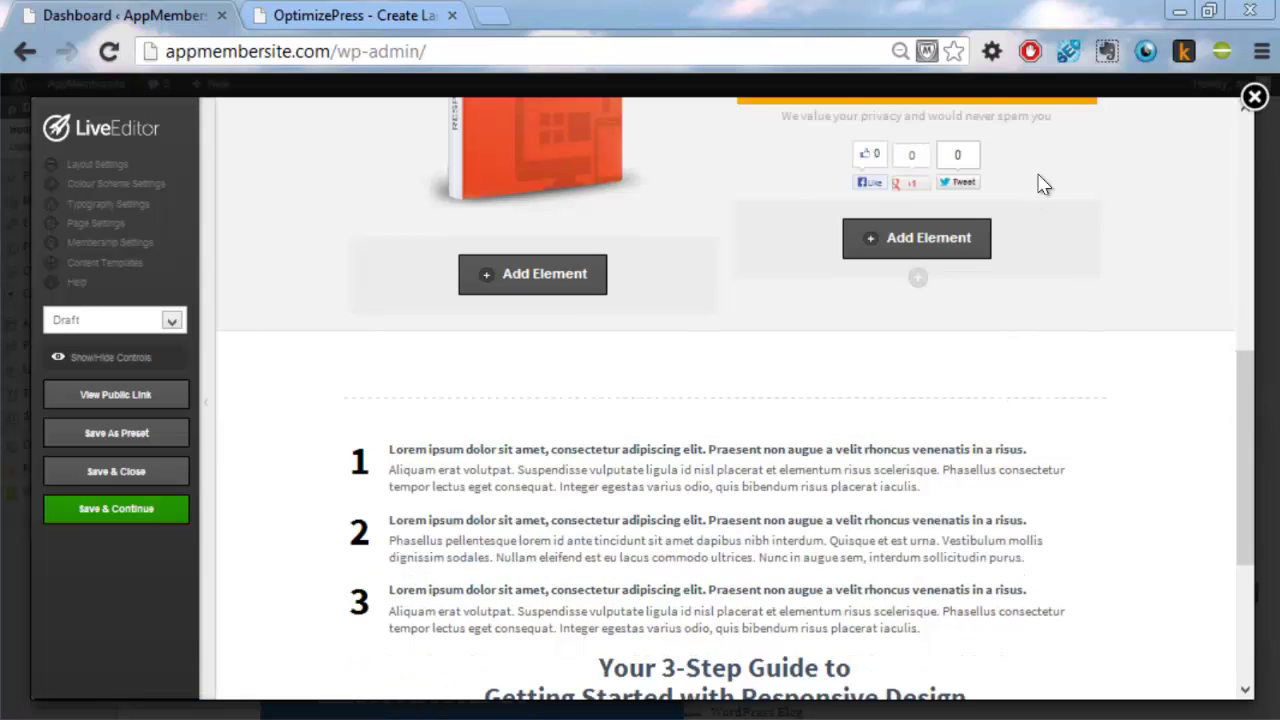
left_click_drag(1060, 169, 751, 566)
scroll(750, 500, "up", 6)
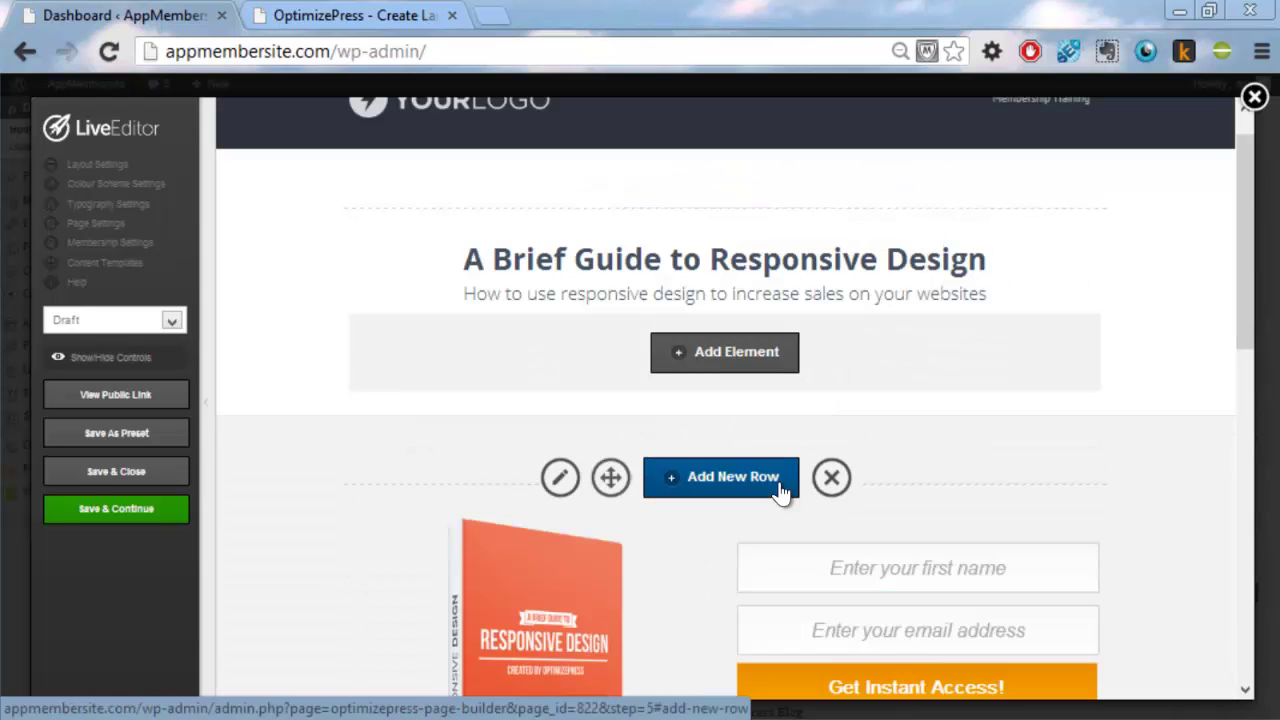
scroll(634, 580, "down", 7)
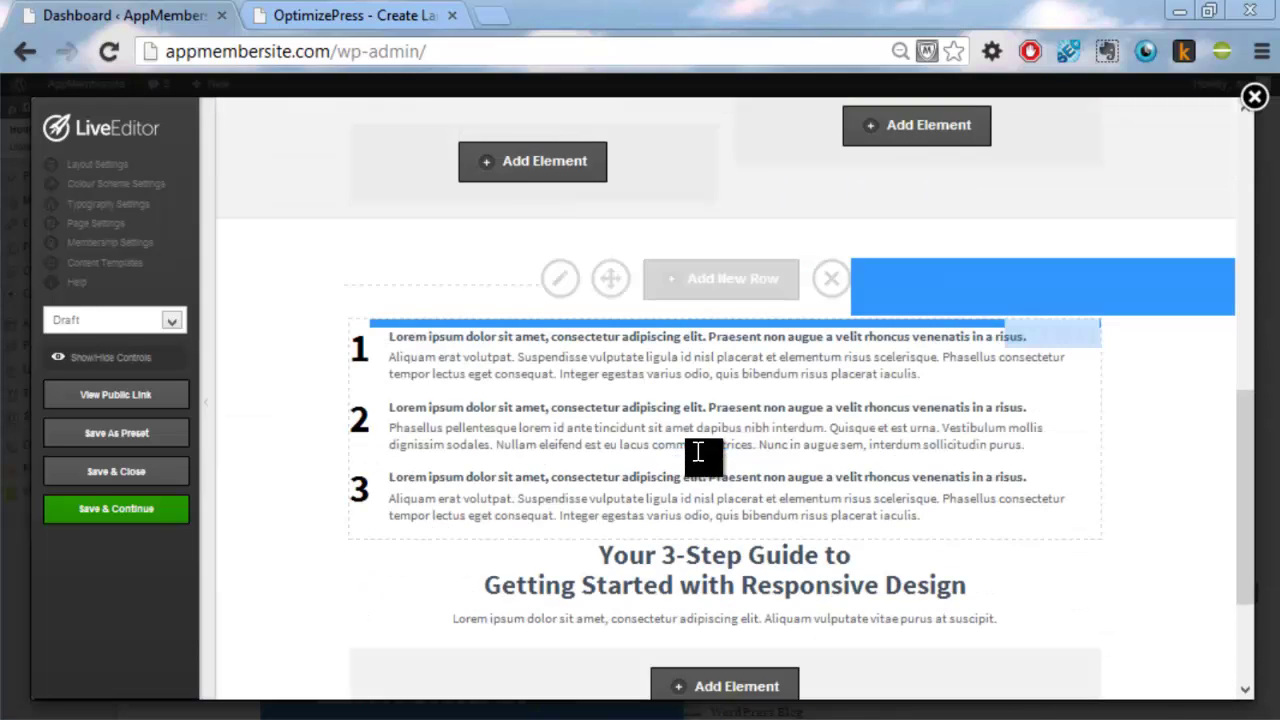
scroll(705, 490, "down", 2)
scroll(592, 500, "up", 2)
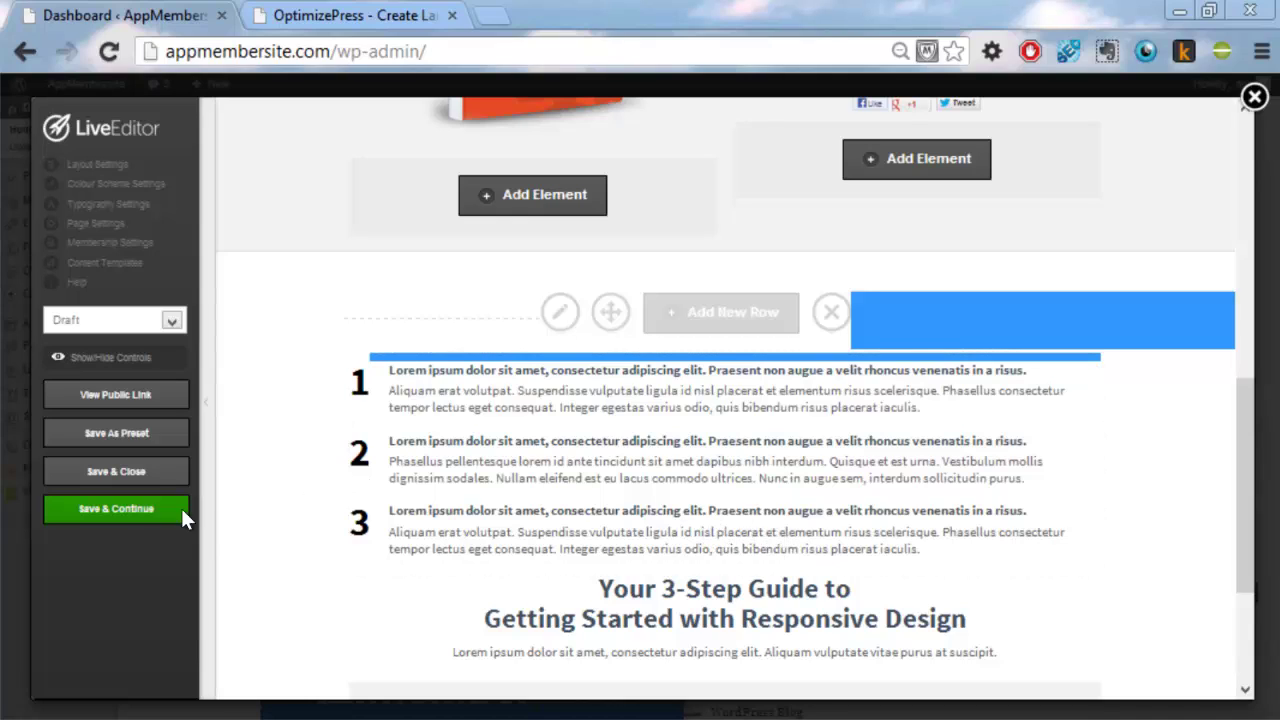
Save the landing page, close the LiveEditor and confirm leaving it to return to the WordPress dashboard
left_click(140, 510)
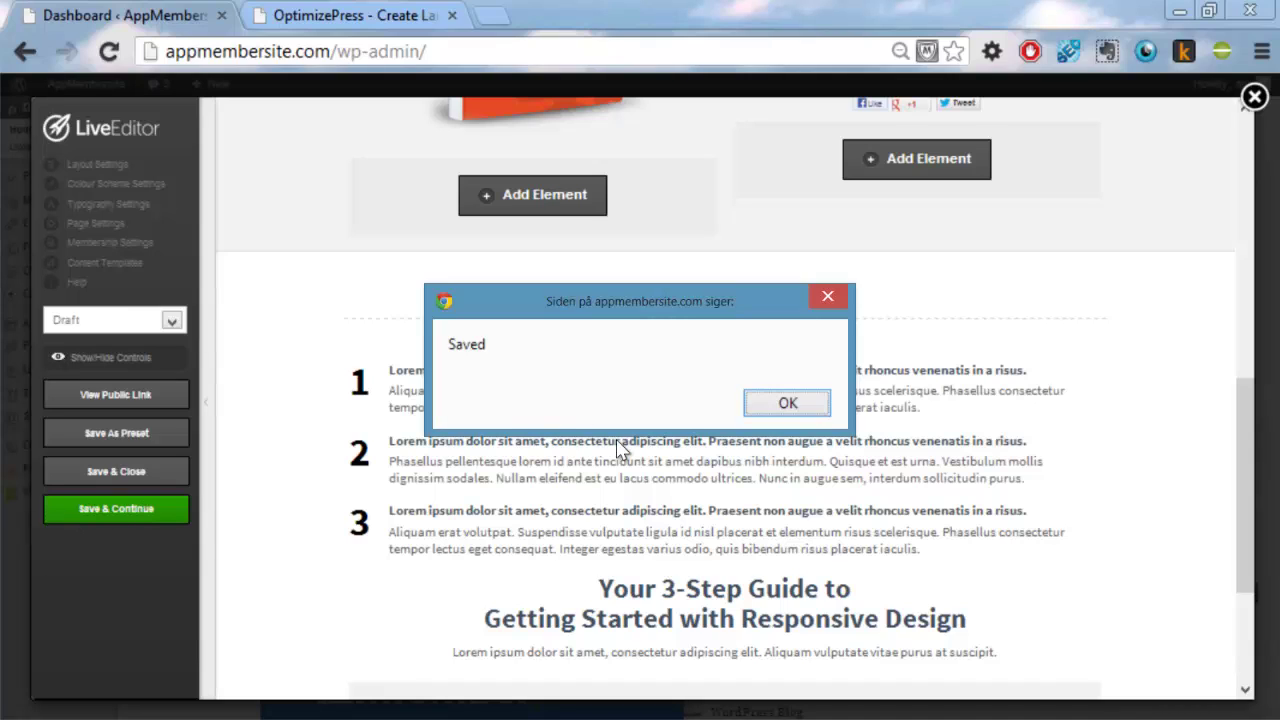
left_click(787, 402)
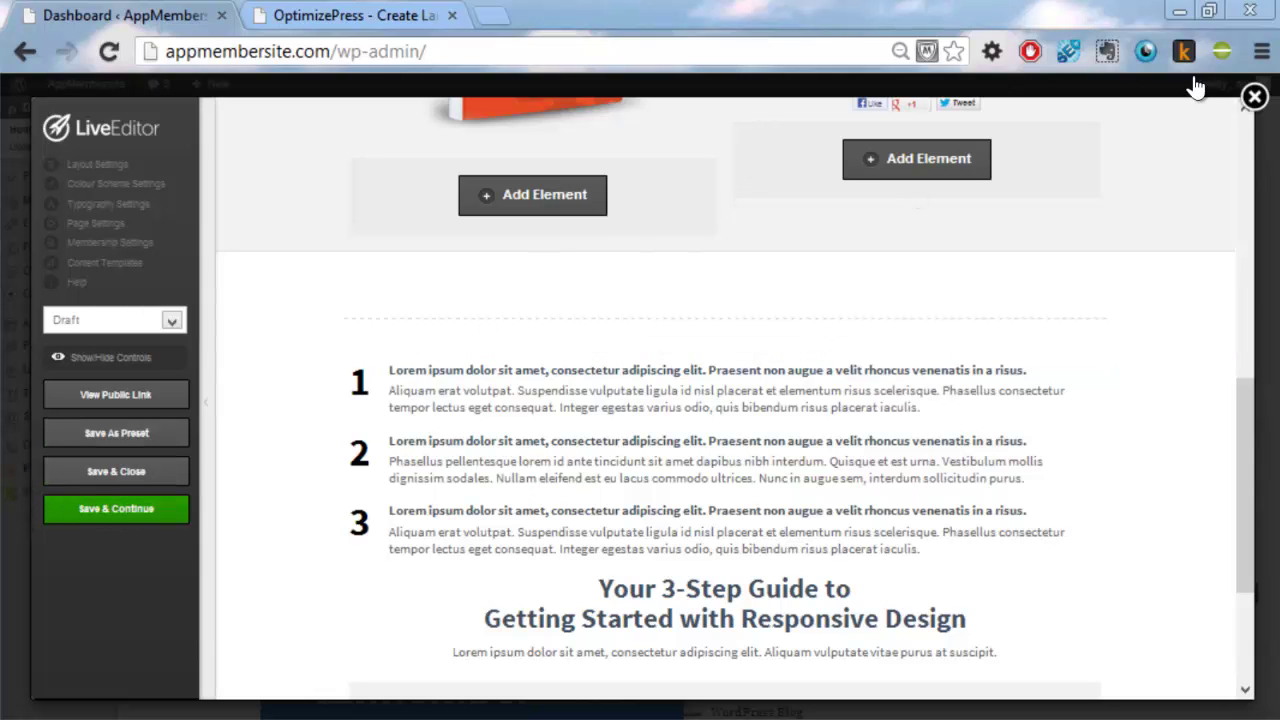
left_click(1254, 96)
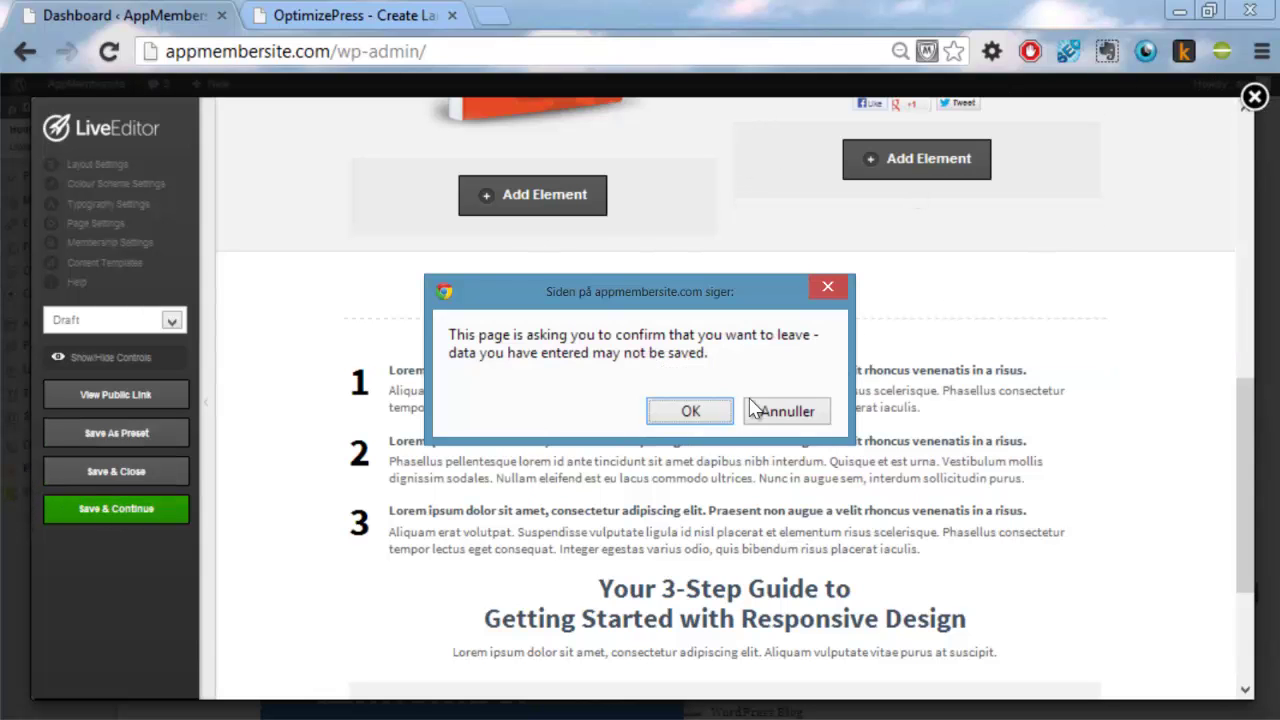
left_click(690, 411)
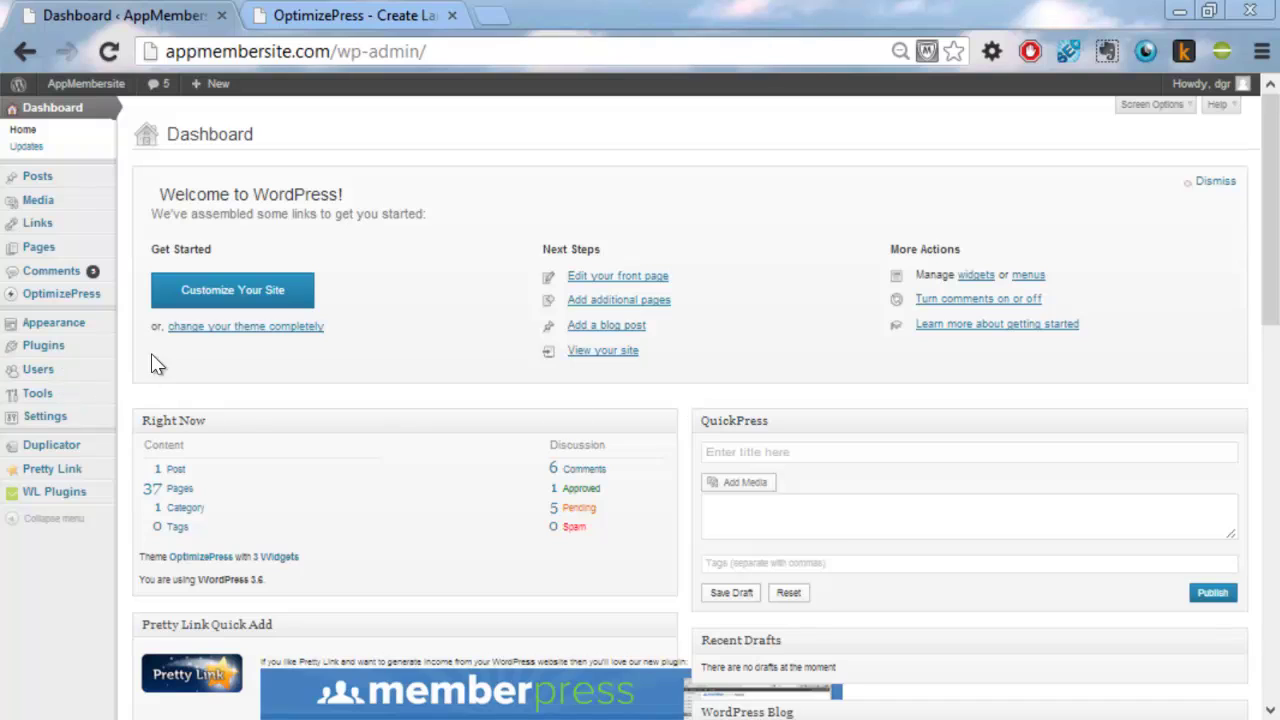
Open the OptimizePress Blog Settings and examine the Brand options, including the blog header setup
mouse_move(68, 300)
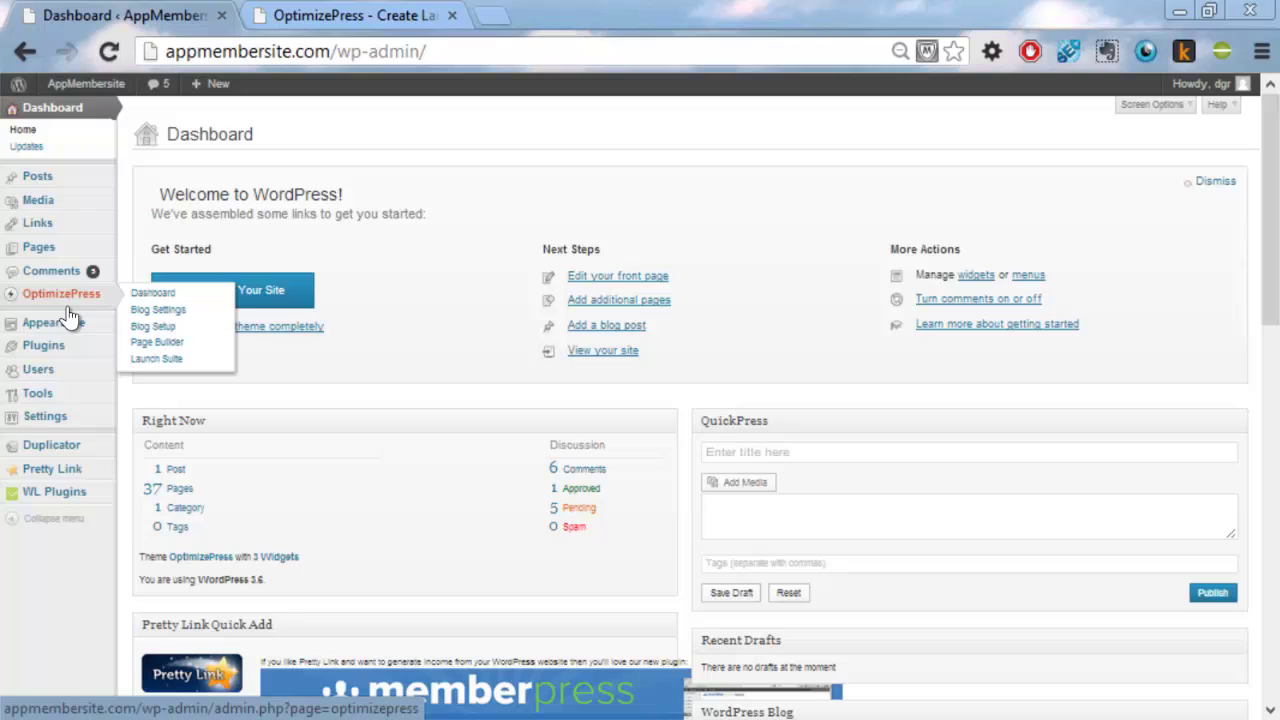
left_click(188, 311)
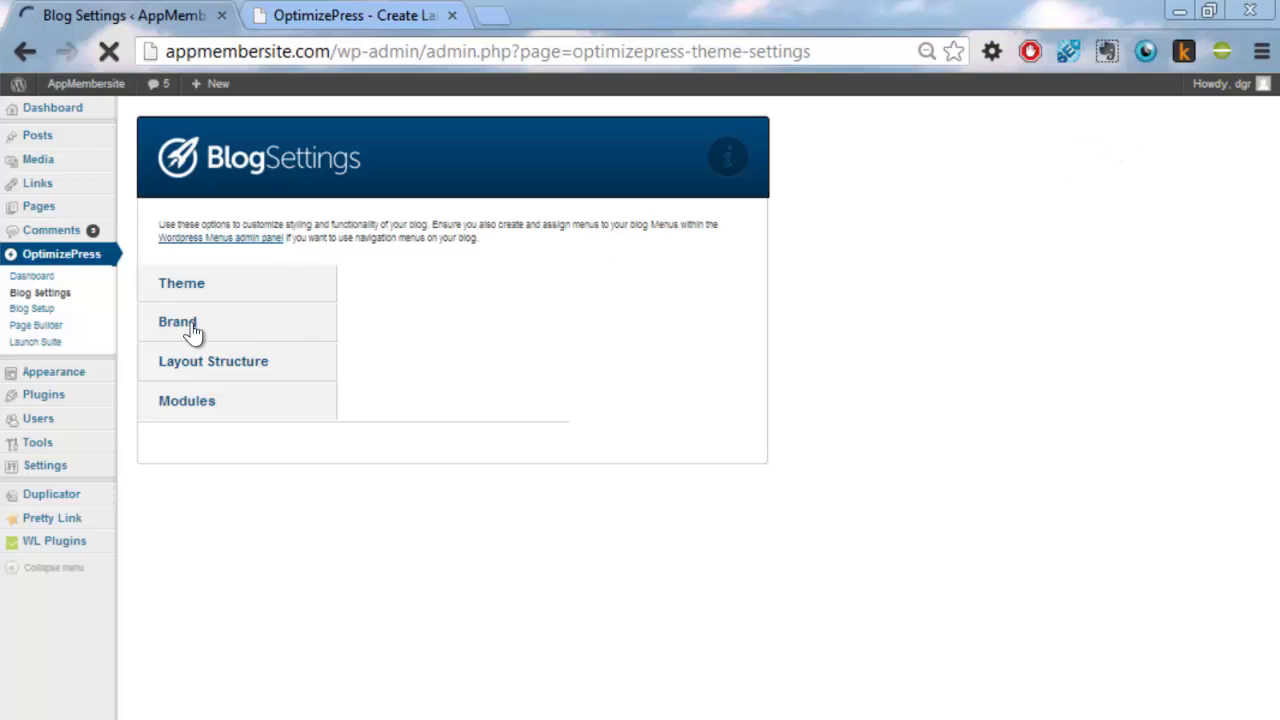
left_click(193, 332)
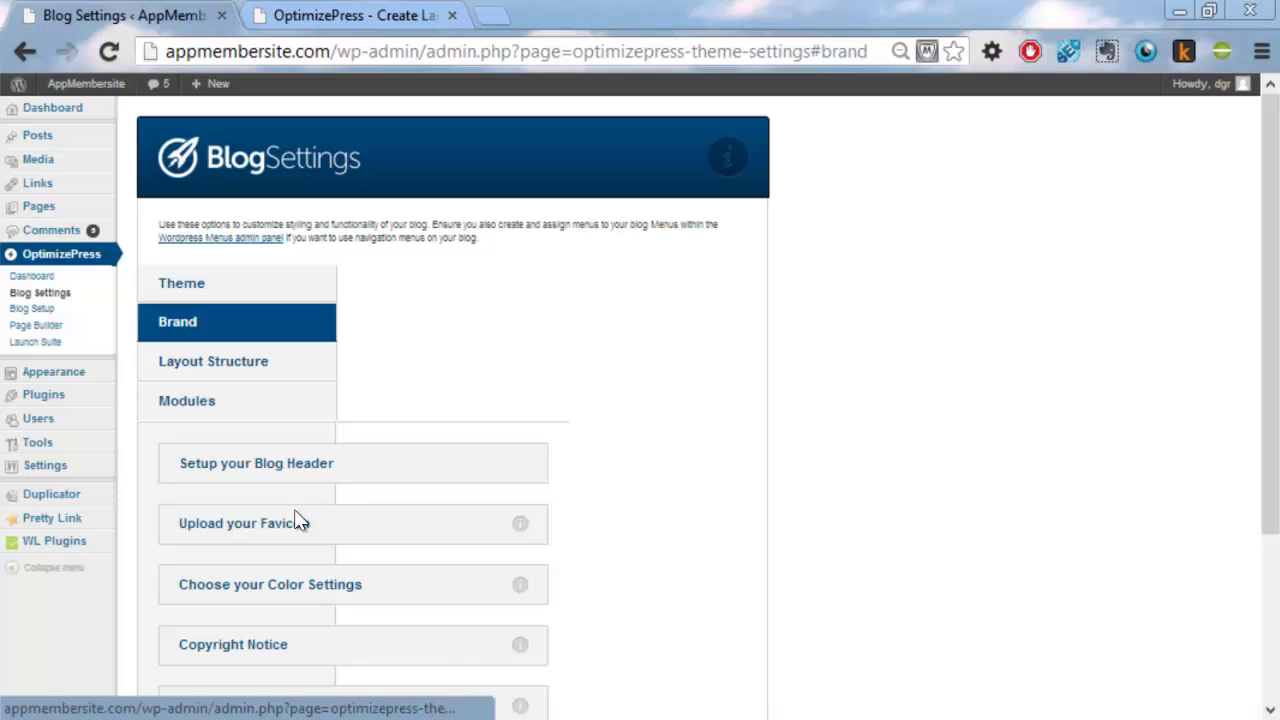
left_click(285, 466)
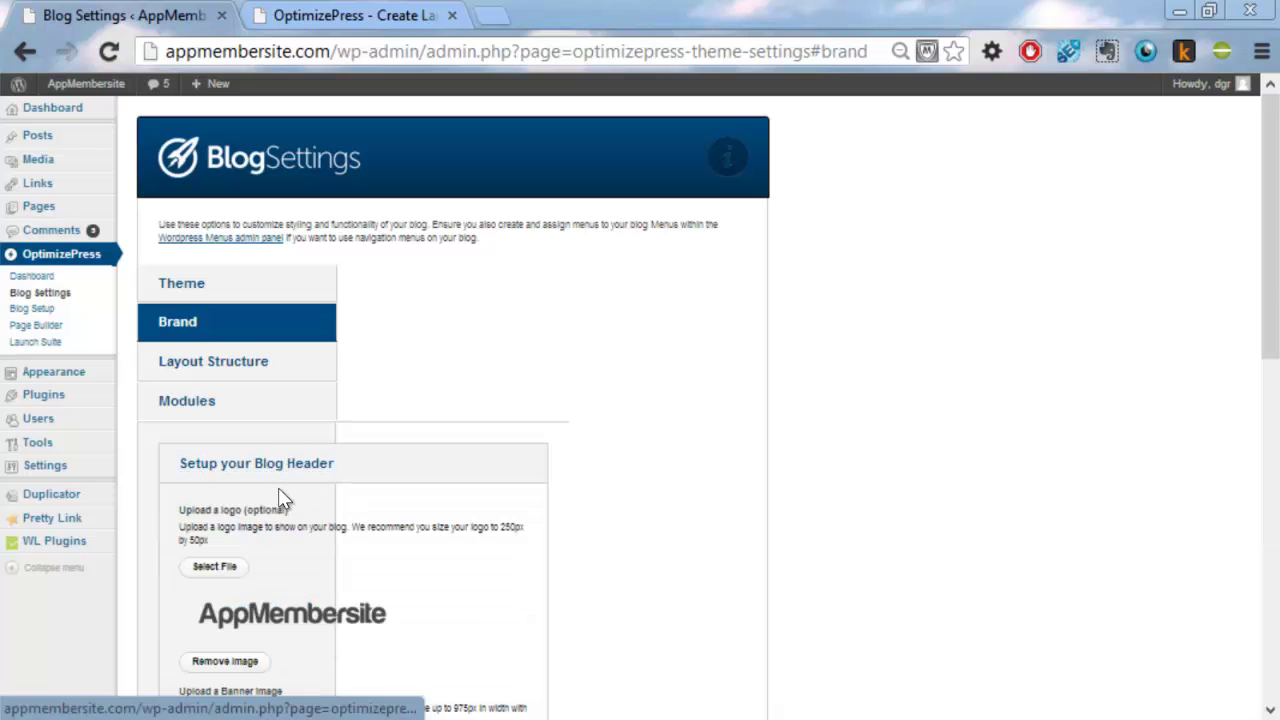
scroll(280, 492, "down", 7)
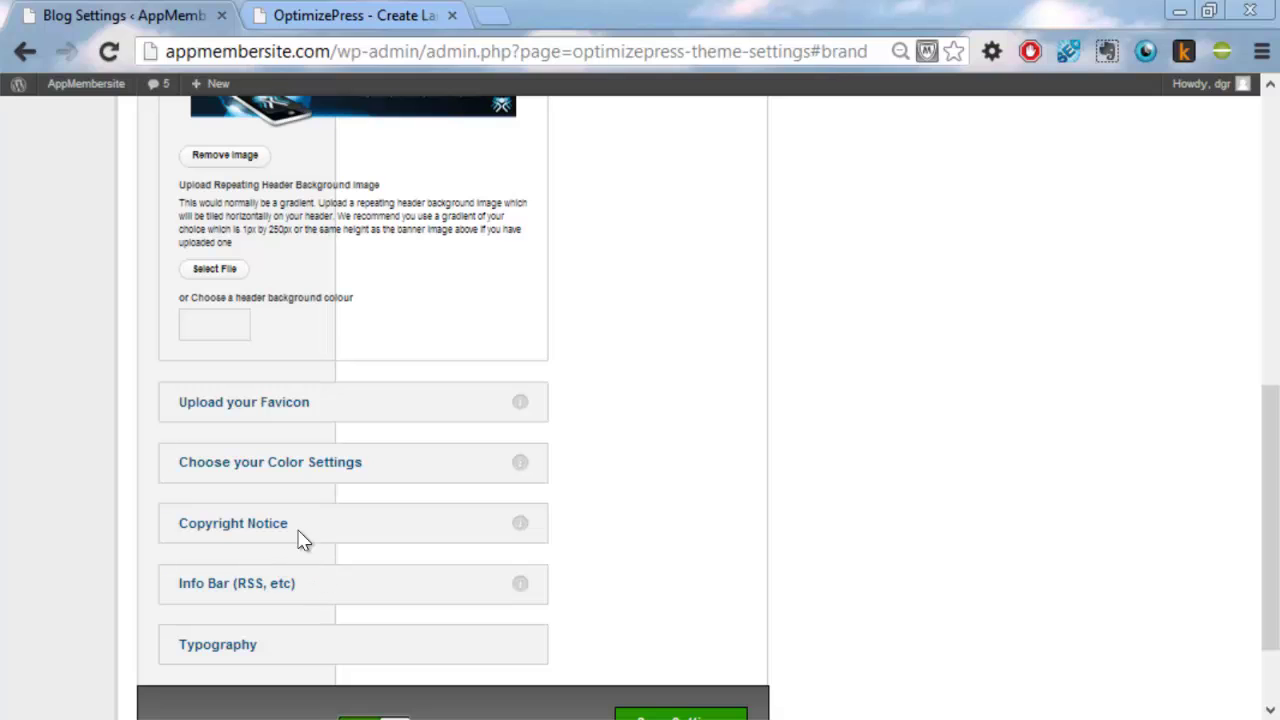
scroll(263, 580, "up", 8)
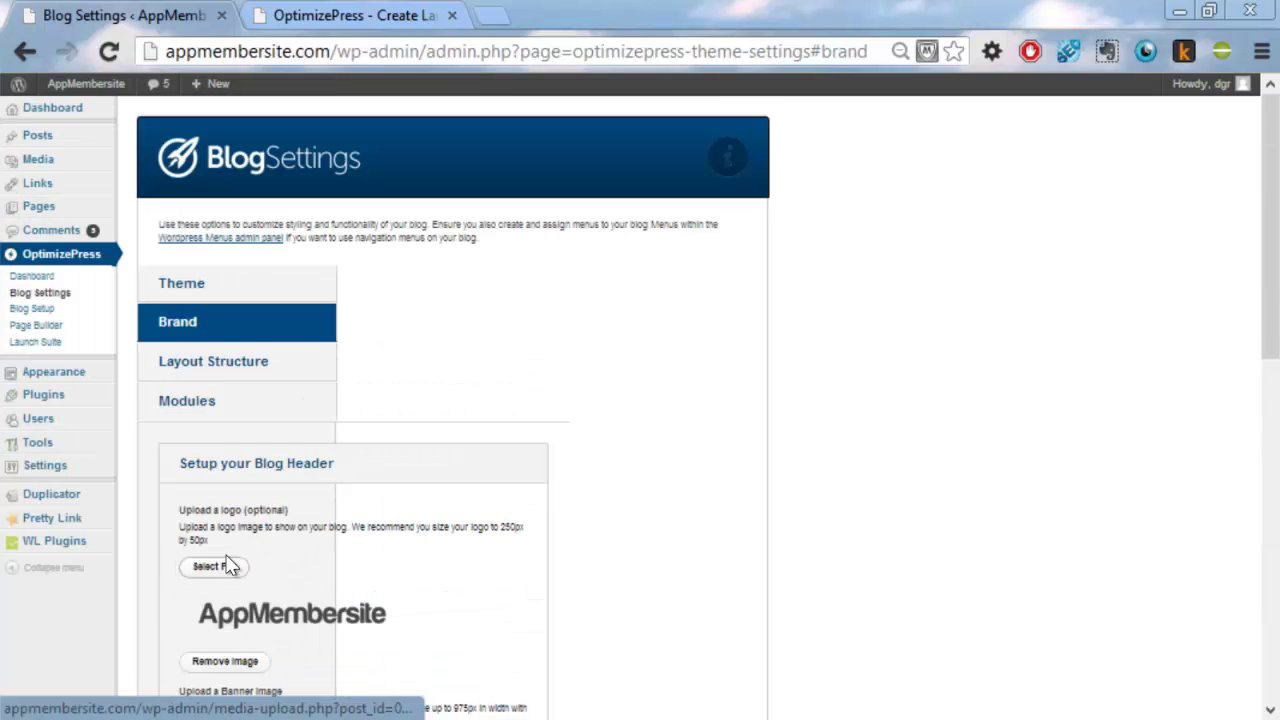
Examine the Layout Structure options of the blog, including the Sidebar Column Preferences
left_click(245, 366)
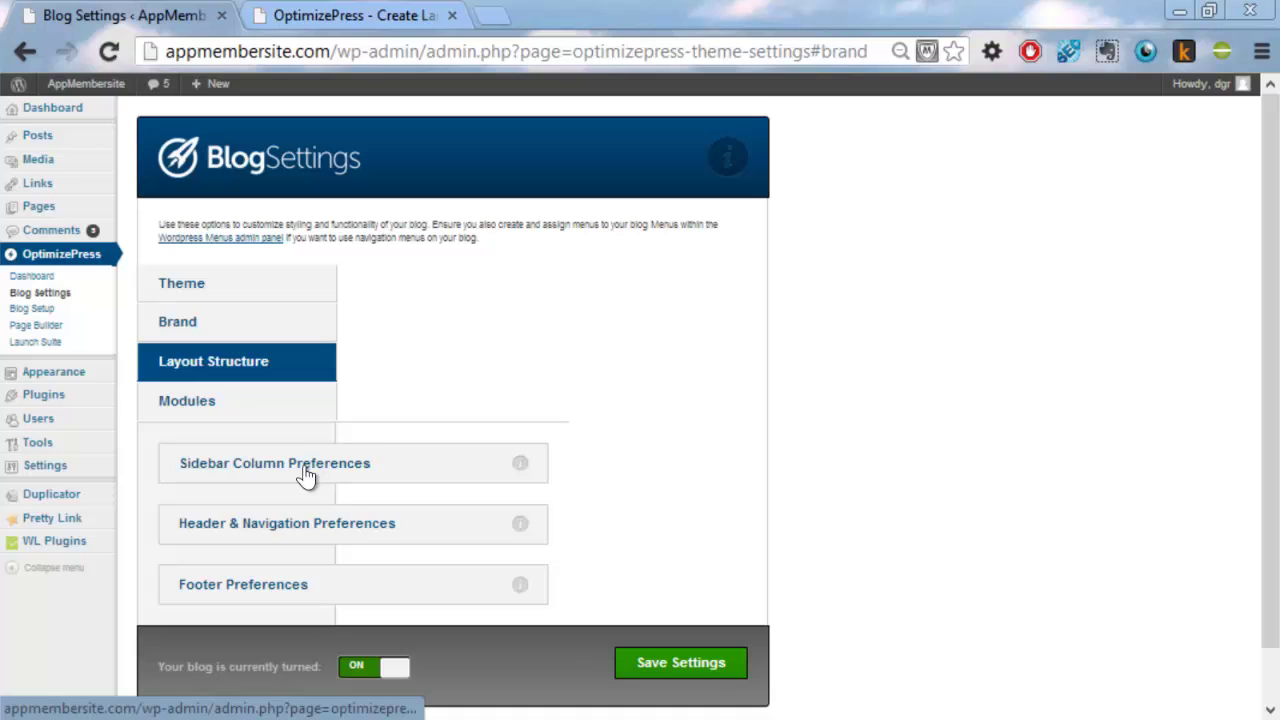
left_click(335, 478)
scroll(336, 478, "down", 4)
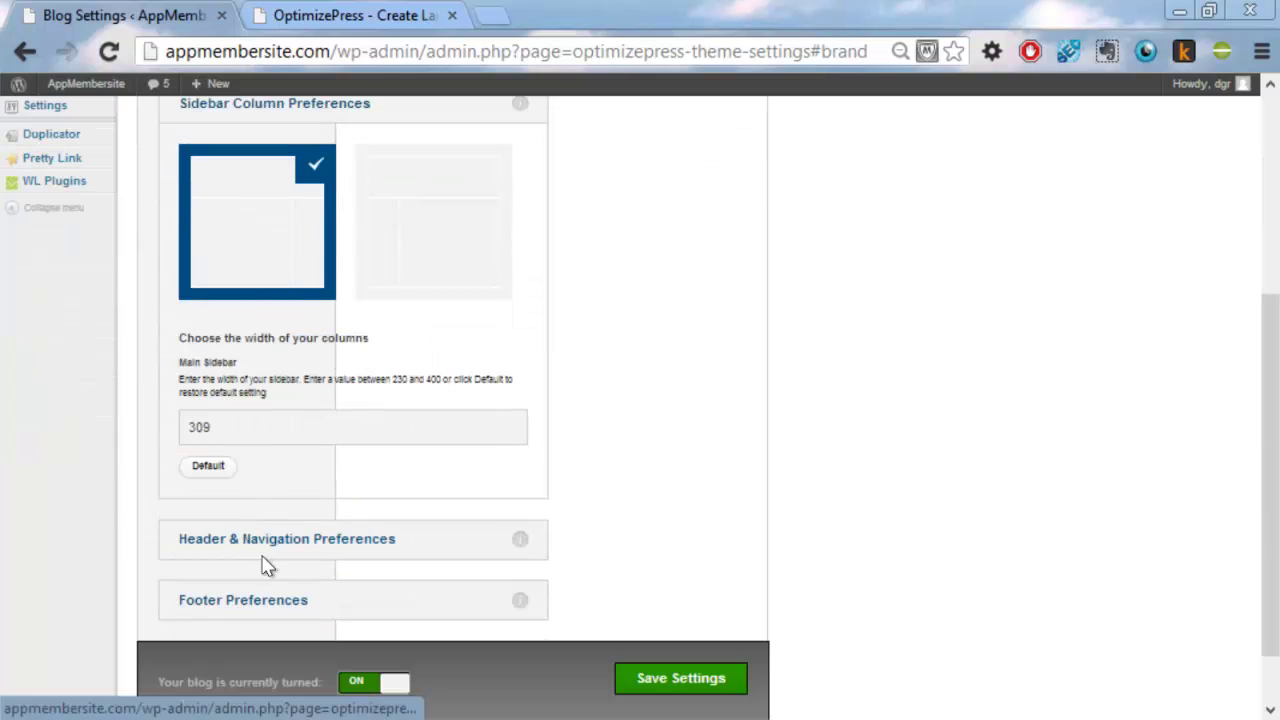
scroll(234, 520, "up", 4)
Look at the blog modules, turning Side Bar Optin on to view its settings and then off again
left_click(186, 414)
scroll(240, 450, "down", 2)
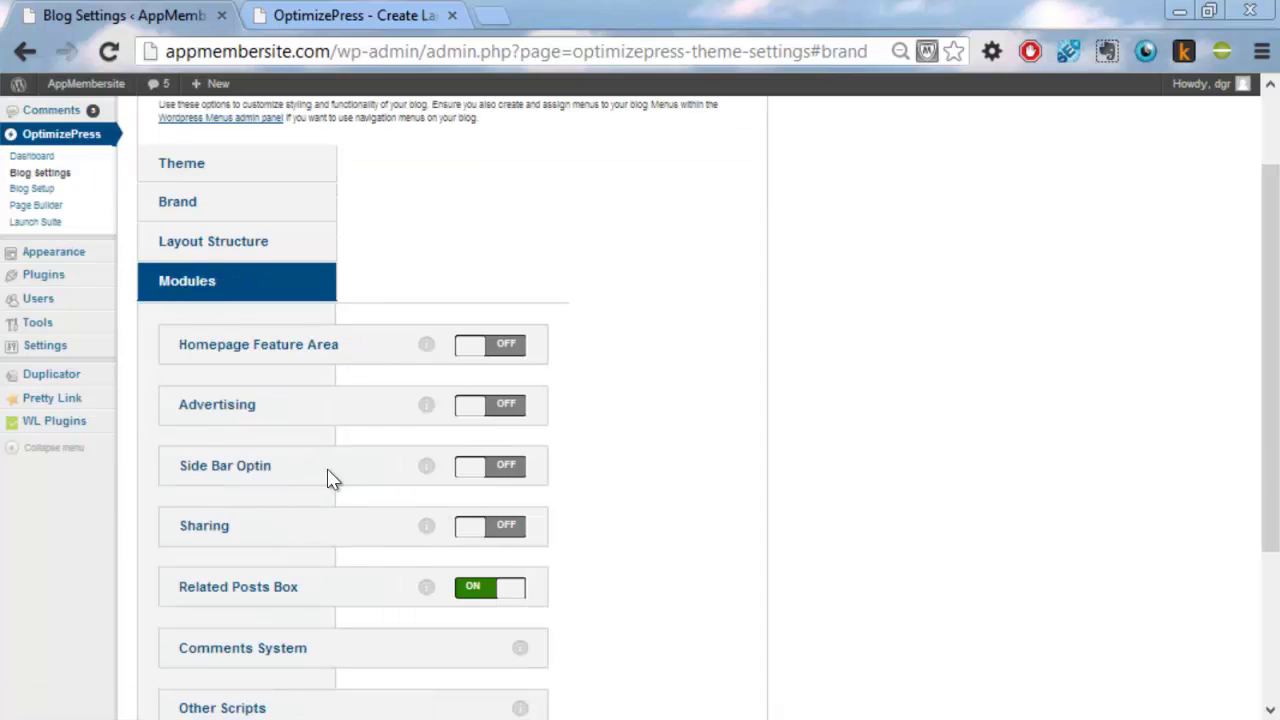
left_click(482, 474)
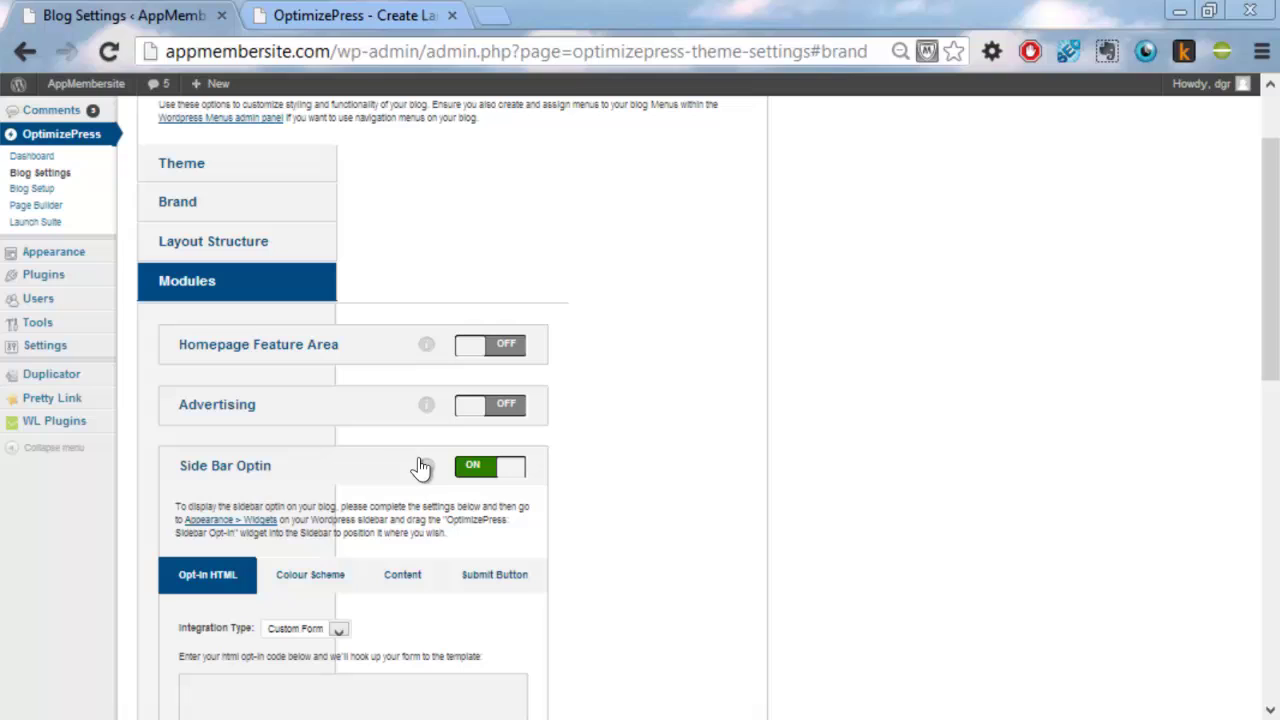
left_click(471, 471)
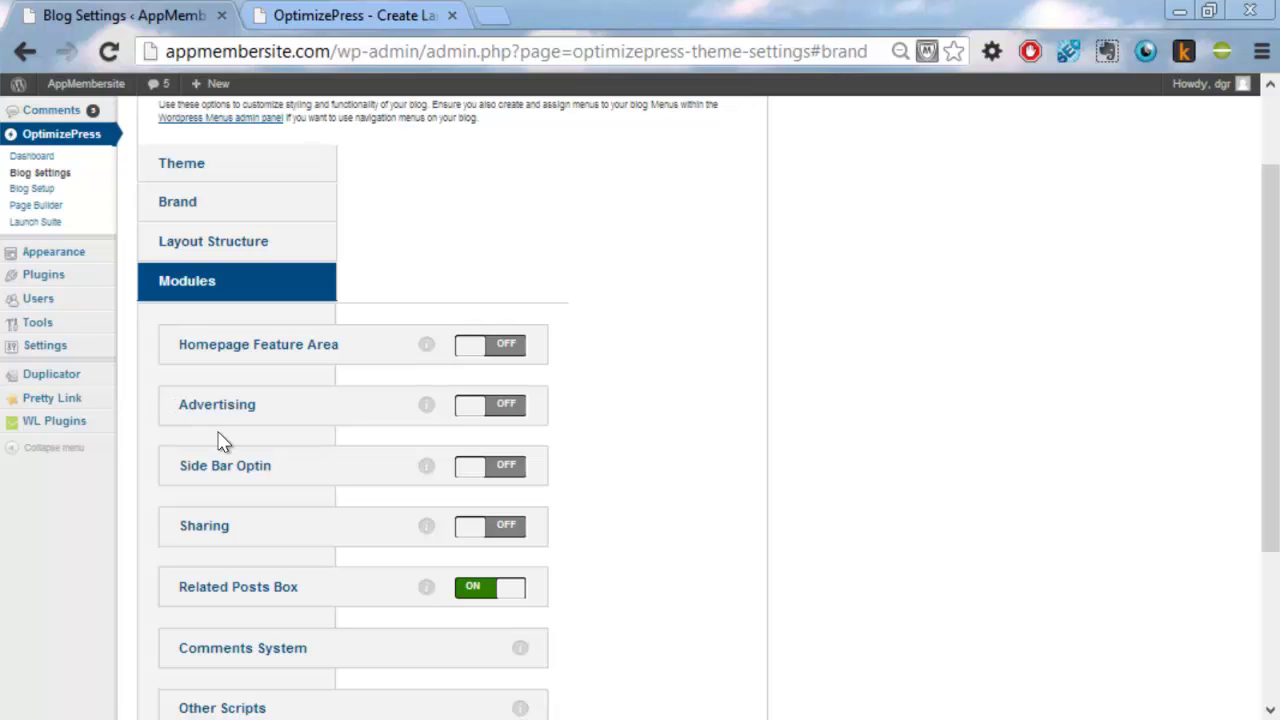
Play the help video for the Homepage Feature Area module, skip ahead in it, and close it
left_click(428, 345)
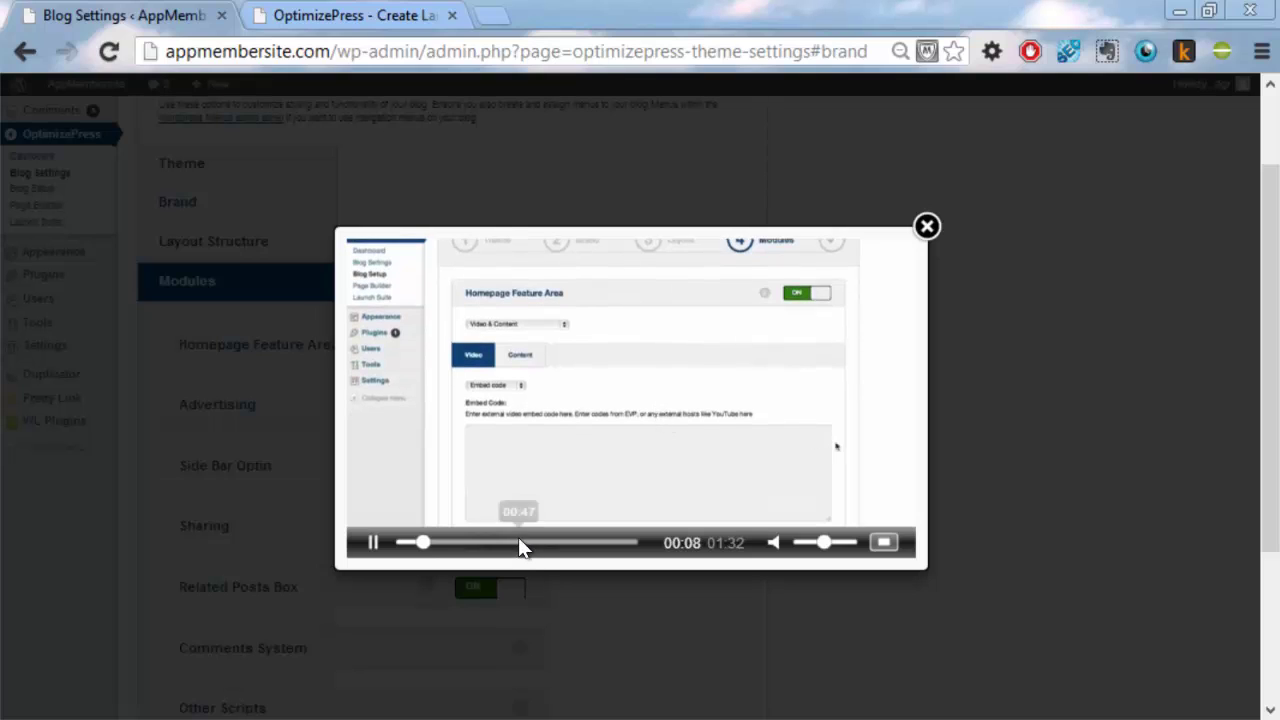
left_click(524, 545)
left_click_drag(524, 550, 629, 548)
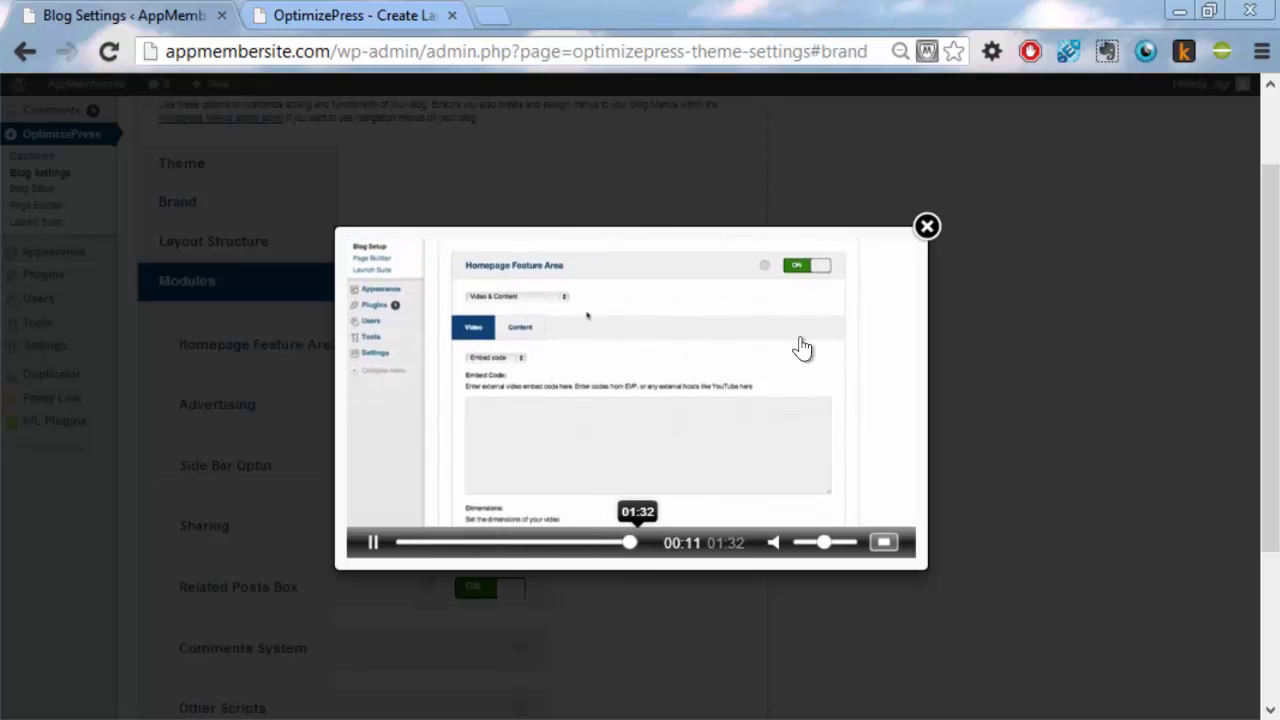
left_click(925, 230)
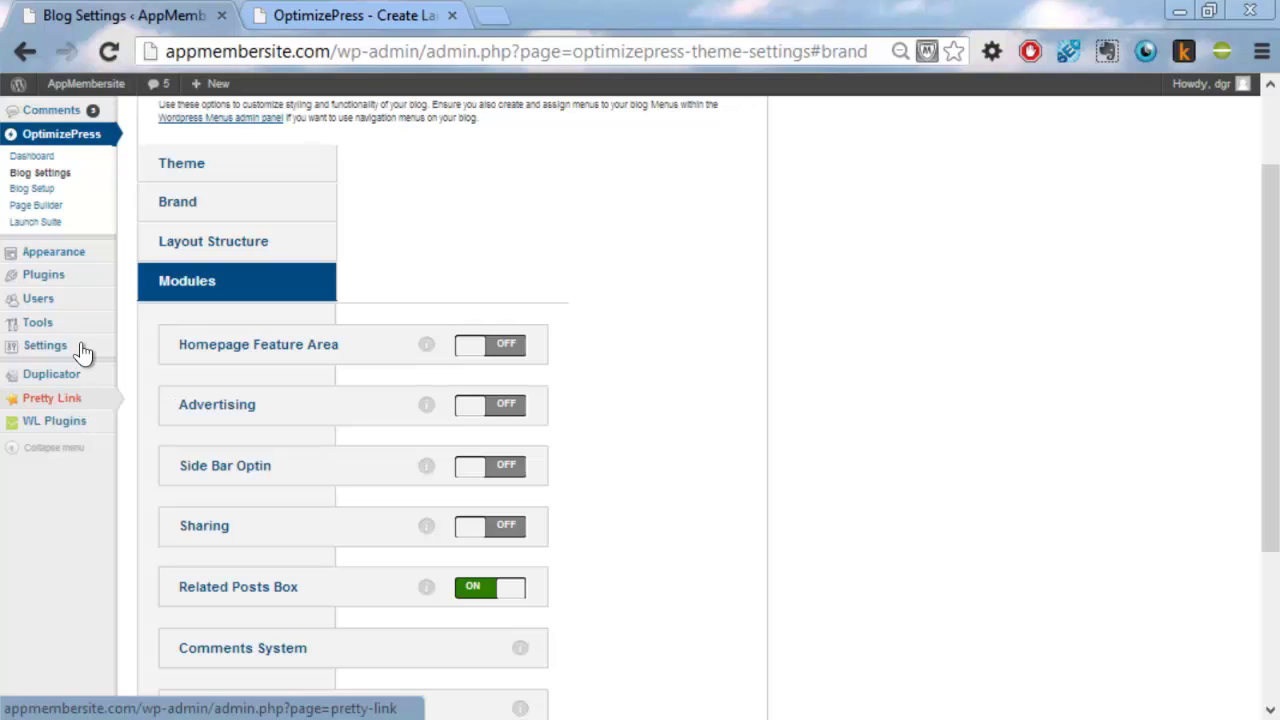
Open the list of all WordPress pages and look through the page titles
mouse_move(82, 262)
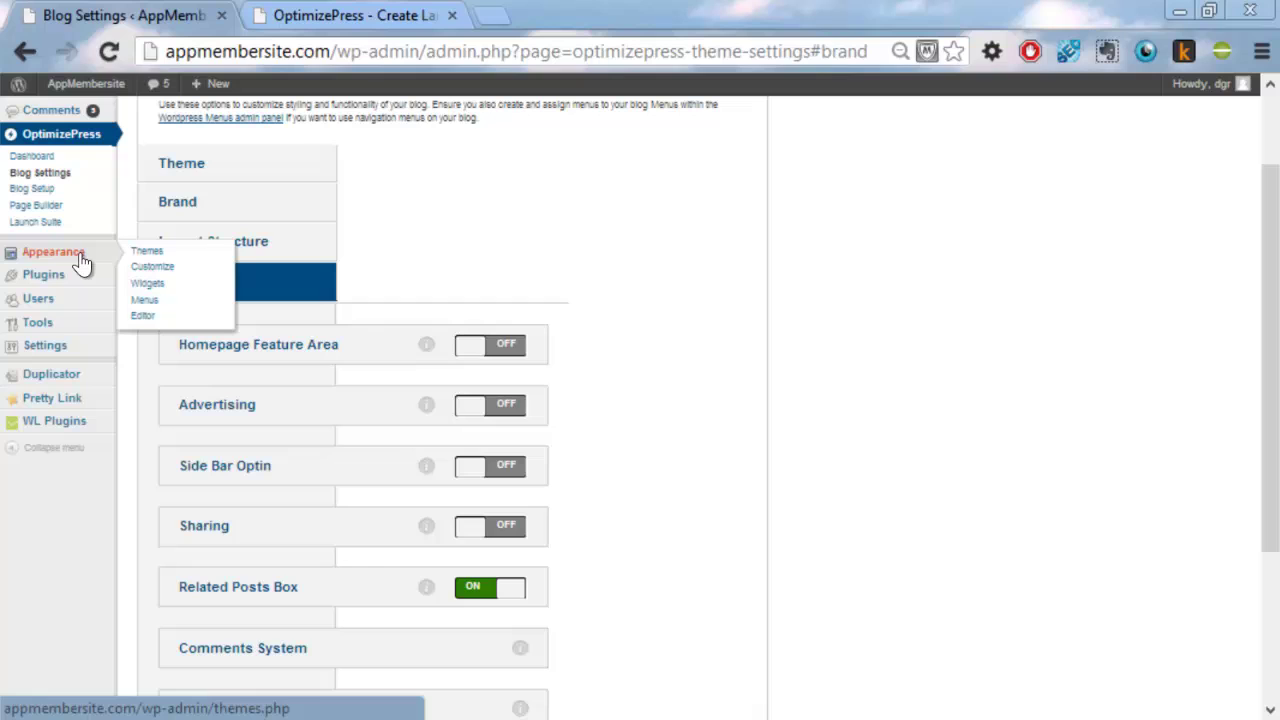
scroll(88, 200, "up", 2)
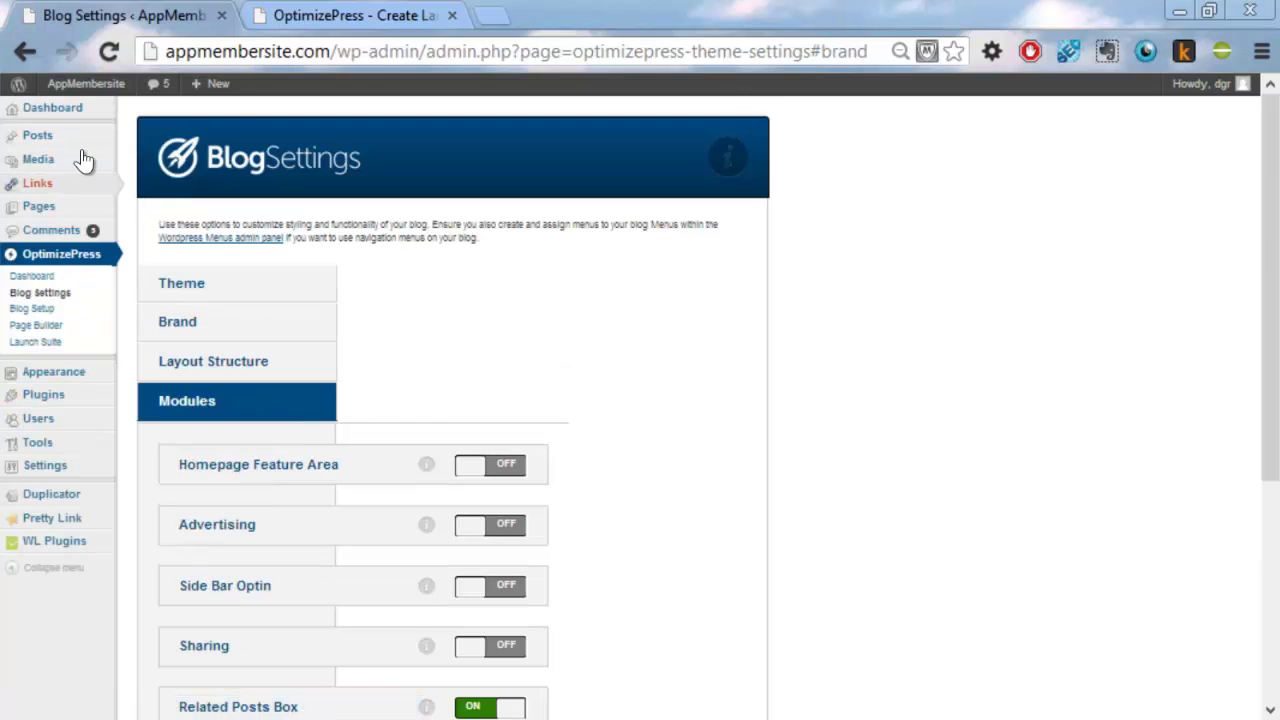
mouse_move(82, 213)
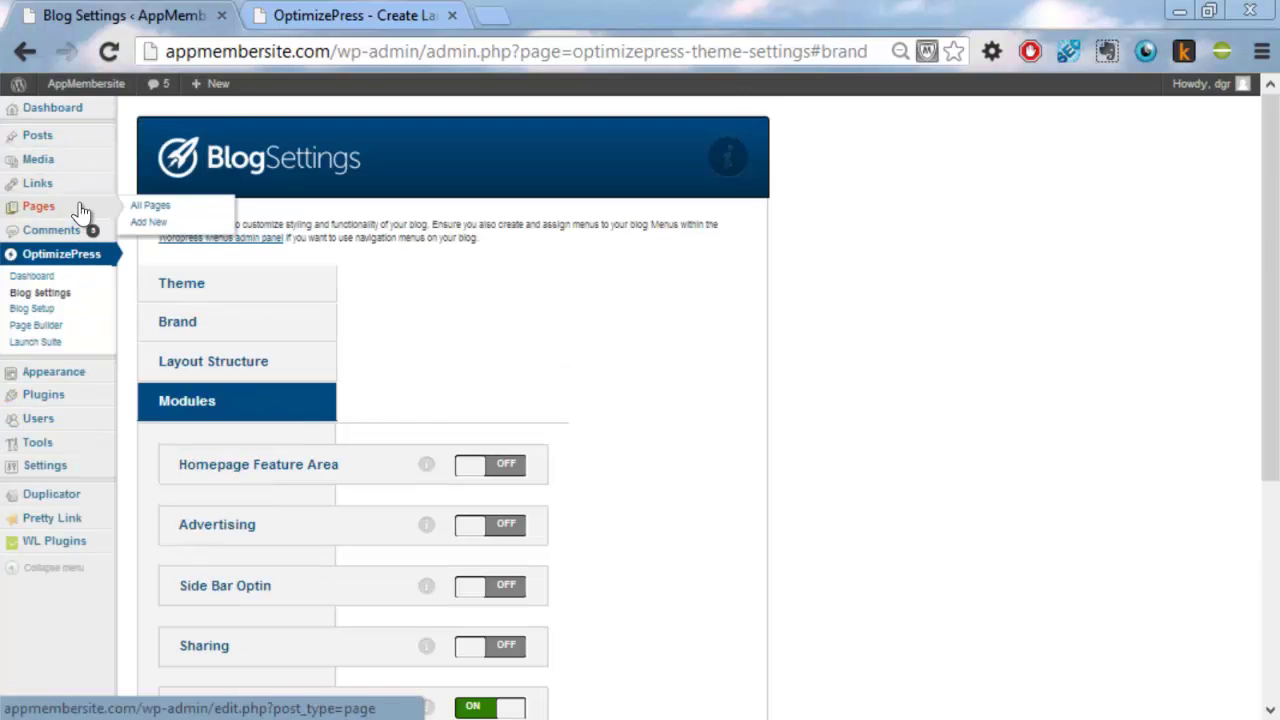
left_click(174, 208)
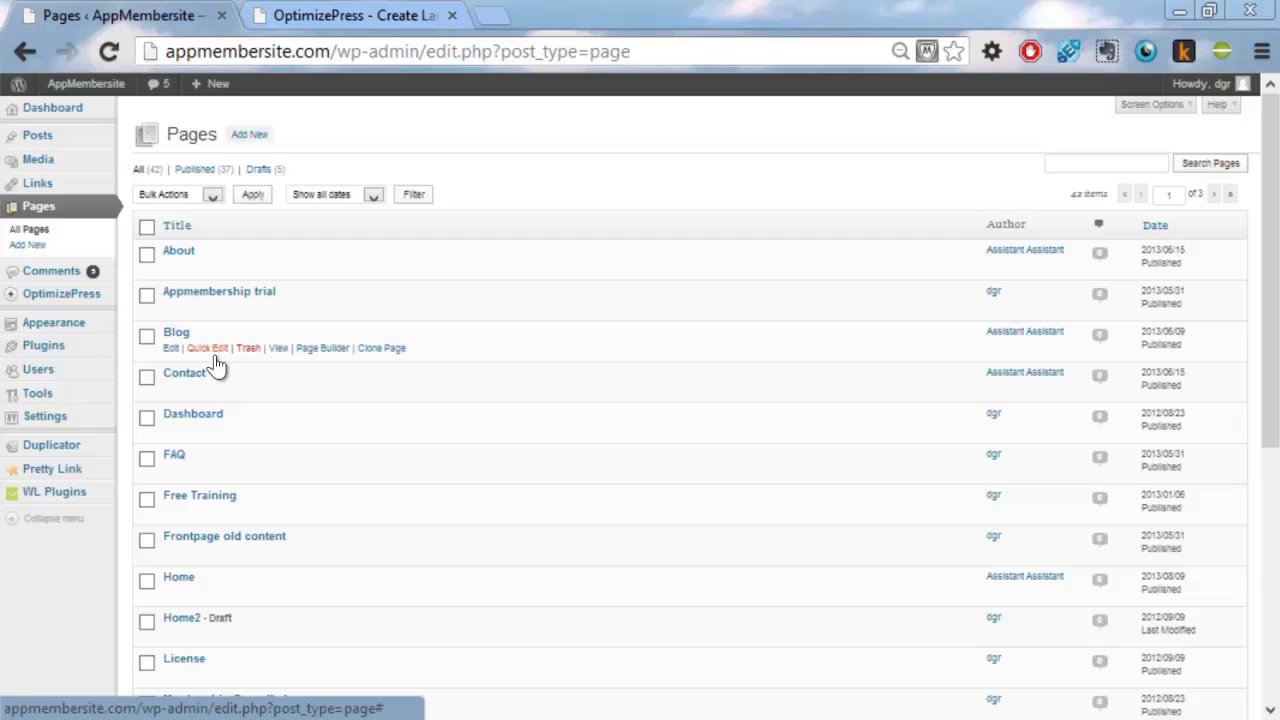
scroll(206, 475, "down", 3)
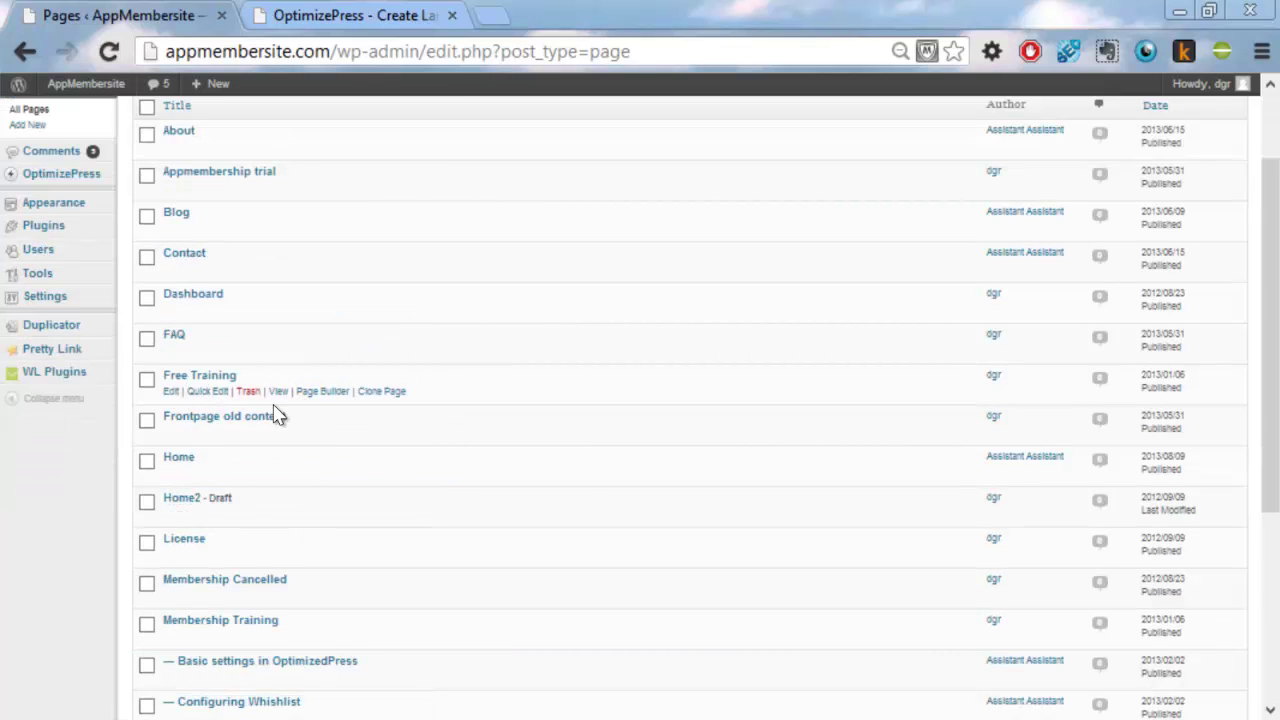
scroll(277, 420, "down", 3)
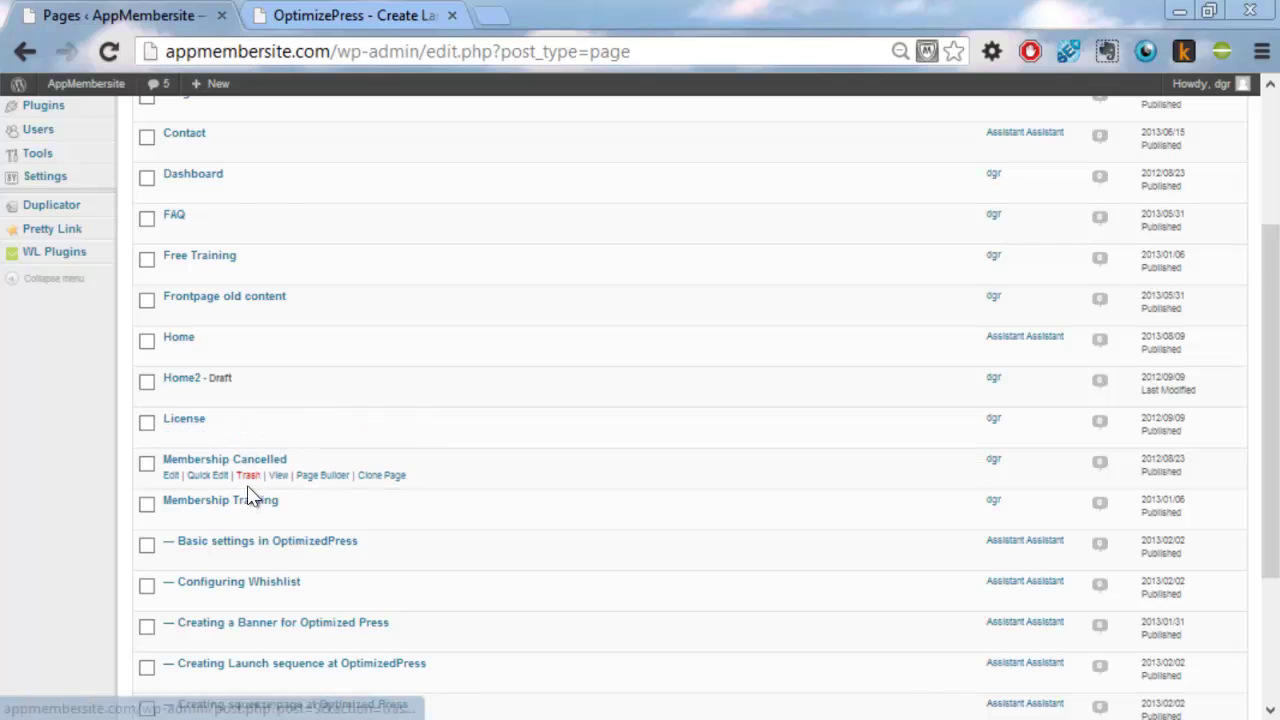
scroll(250, 497, "down", 3)
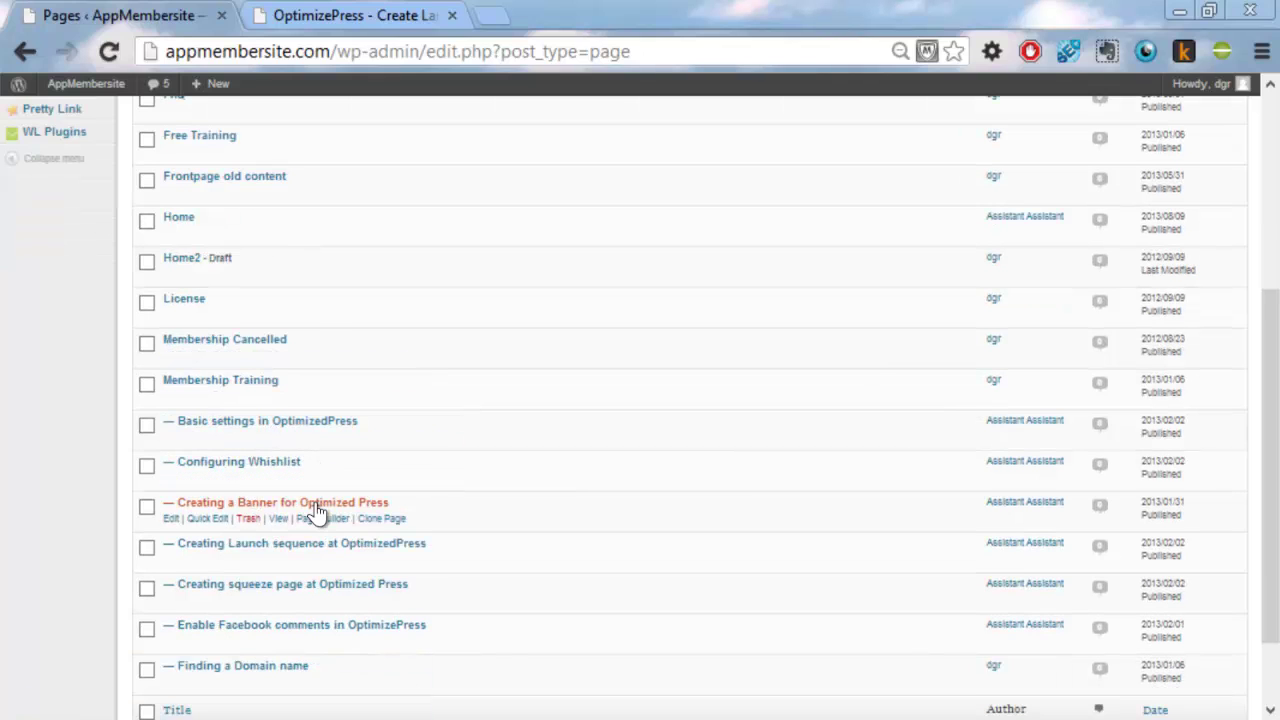